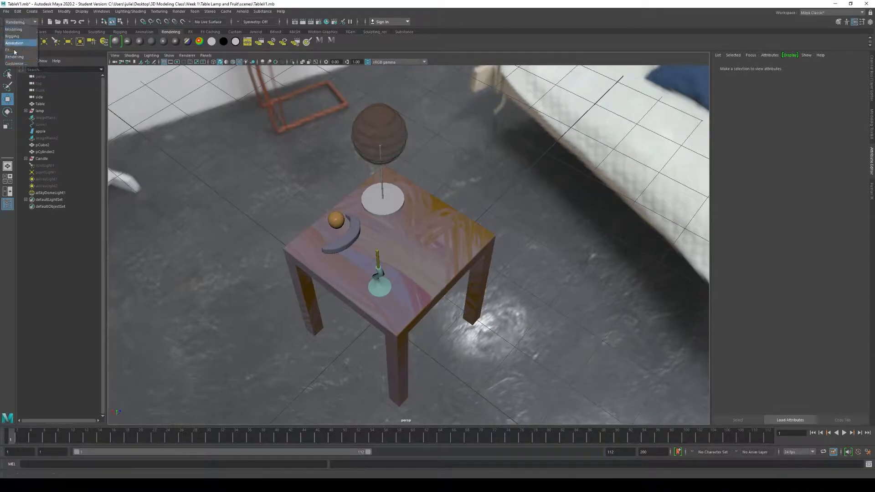
Step: Create a new standard camera in the scene
click(32, 11)
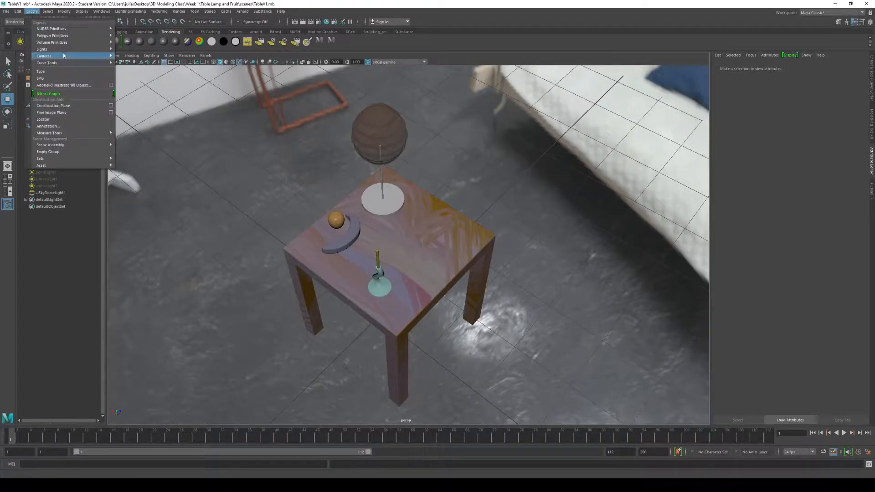
mouse_move(66, 54)
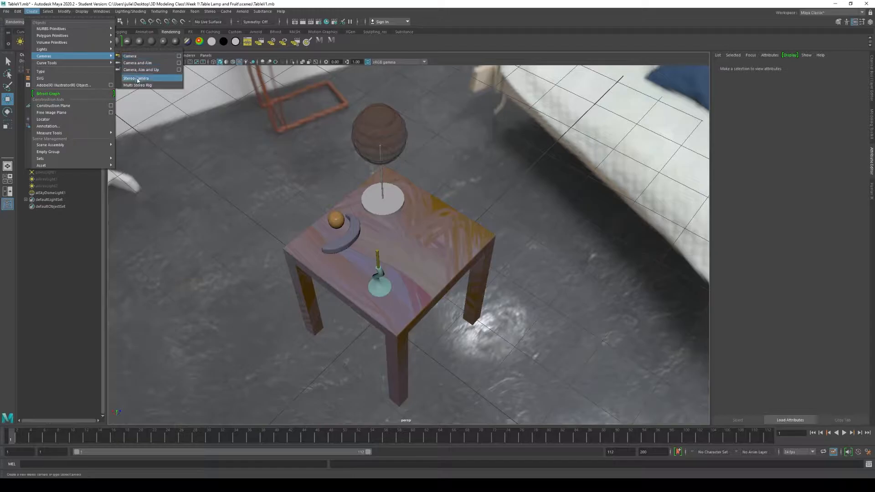
click(132, 56)
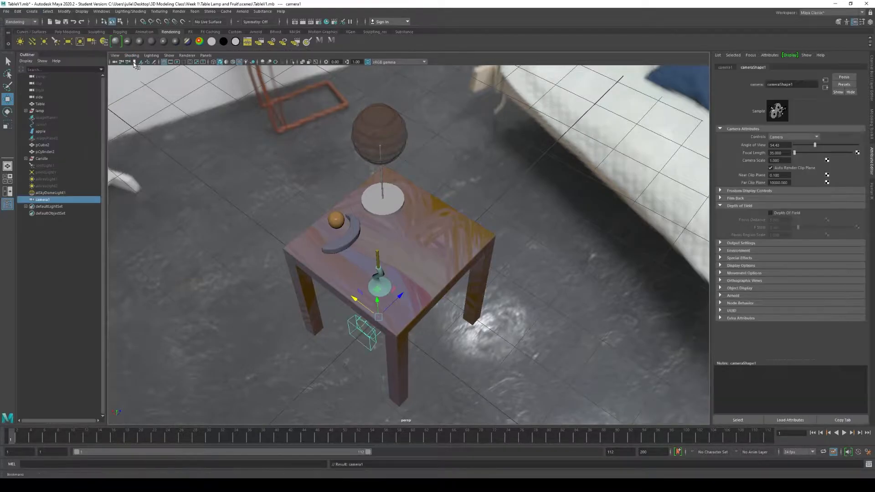
Step: Move the new camera out from under the table and raise it above tabletop height beside the lamp
alt+drag(401, 296, 378, 282)
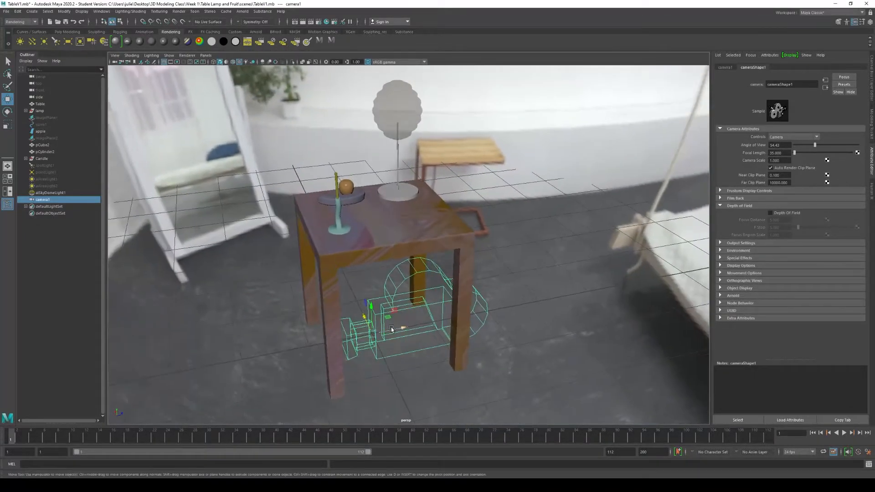
drag(402, 328, 543, 312)
drag(519, 277, 522, 145)
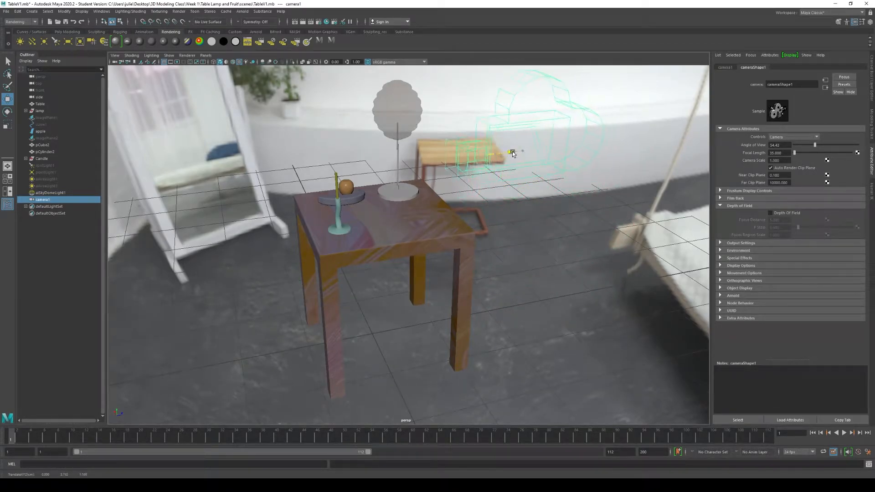
alt+drag(401, 178, 402, 220)
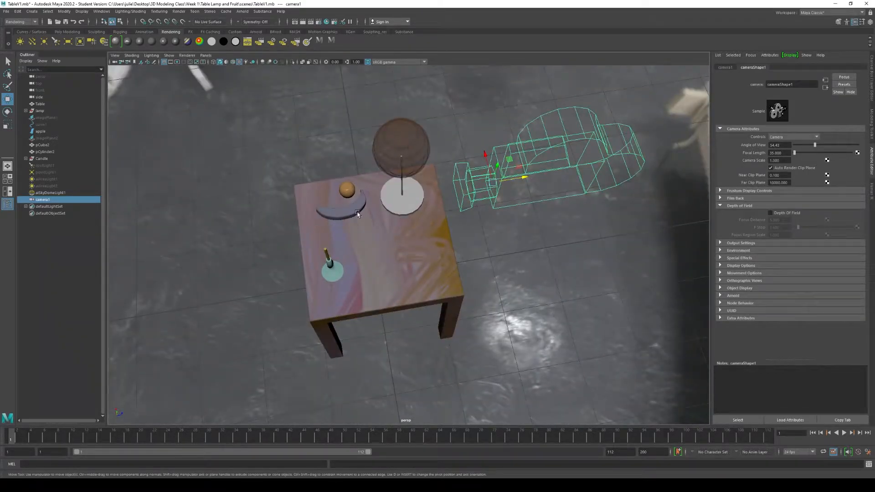
mouse_move(401, 250)
alt+mouse_down()
mouse_move(311, 235)
mouse_move(396, 238)
mouse_move(391, 248)
alt+mouse_up()
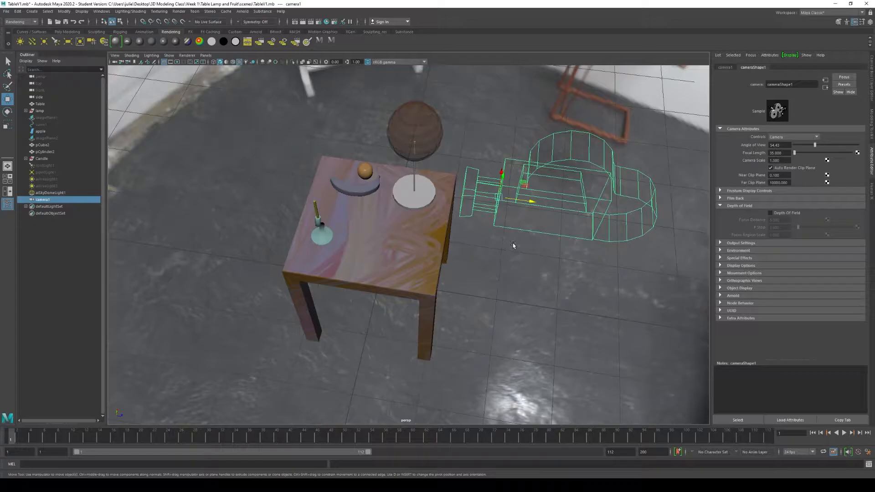
Step: Switch the perspective viewport to look through camera1
click(206, 56)
mouse_move(231, 63)
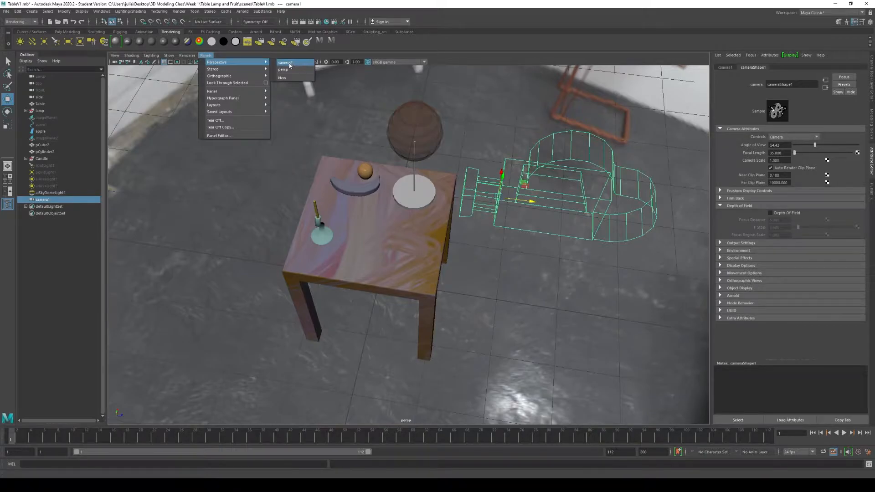
click(289, 63)
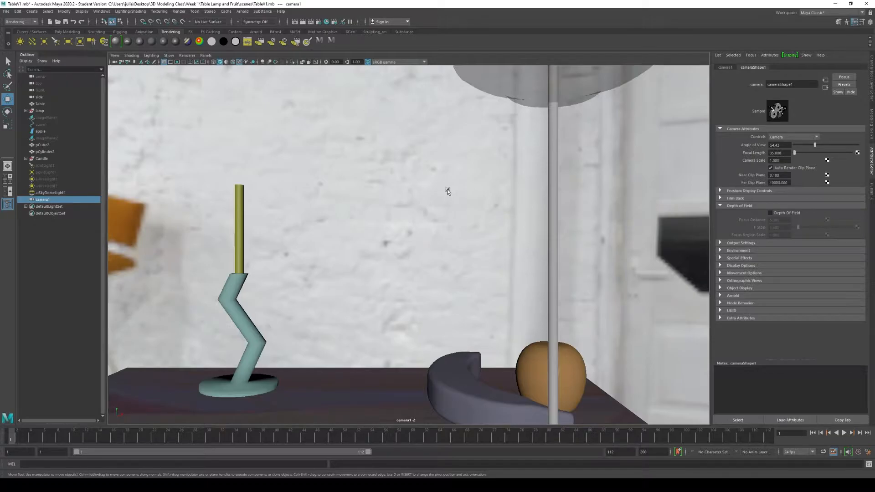
click(205, 56)
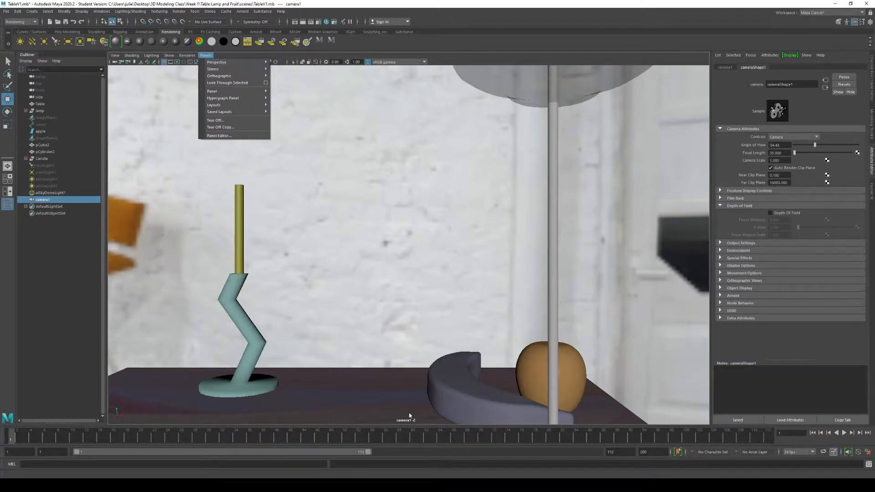
Step: Reposition camera1 through its own view to frame a close-up of the apple and banana from above
alt+drag(338, 234, 354, 286)
alt+right_drag(354, 287, 386, 343)
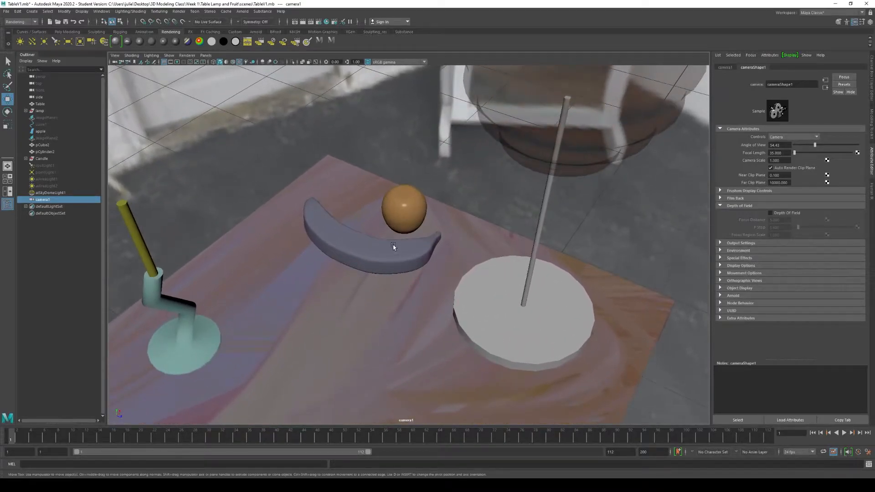
alt+right_drag(429, 236, 431, 320)
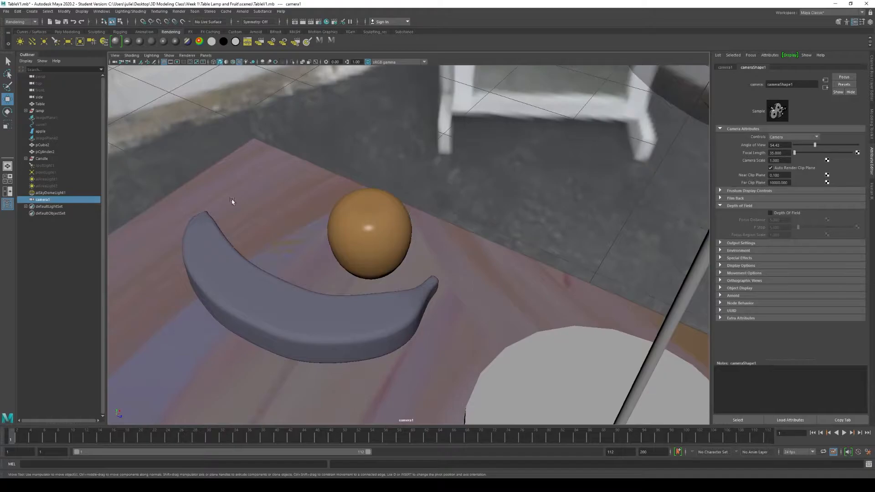
alt+drag(417, 247, 383, 278)
alt+middle_drag(385, 262, 402, 422)
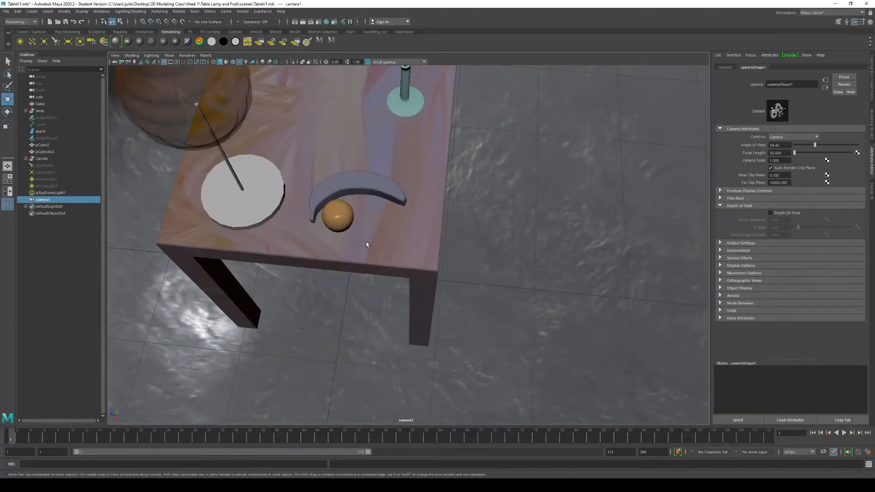
alt+middle_drag(367, 245, 372, 290)
scroll(416, 302, up, 3)
scroll(348, 313, up, 3)
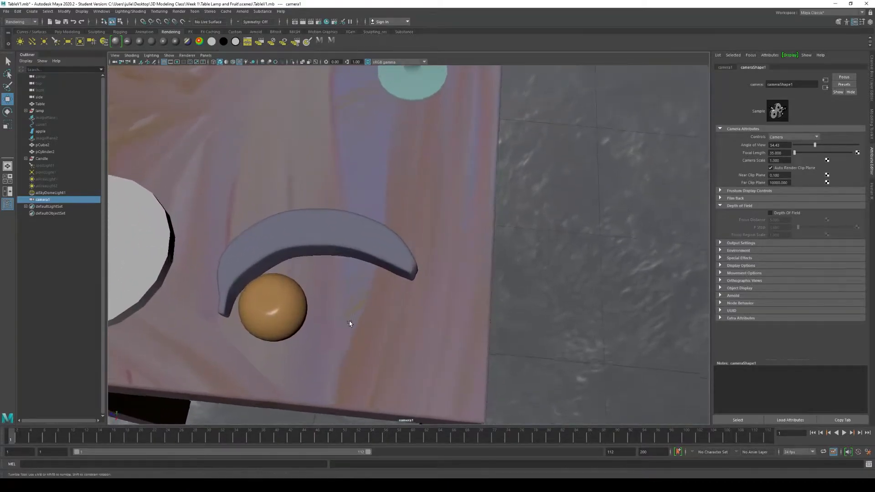
scroll(324, 317, up, 2)
scroll(359, 336, up, 3)
alt+middle_drag(366, 295, 453, 321)
scroll(439, 317, up, 2)
alt+drag(447, 347, 438, 322)
alt+middle_drag(416, 275, 438, 323)
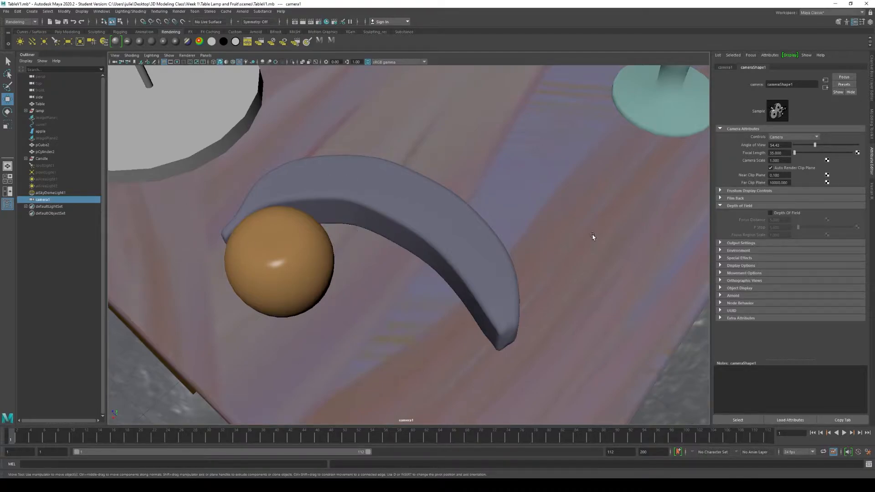
Step: Switch to the four-view layout and nudge camera1 horizontally in the side view
click(8, 182)
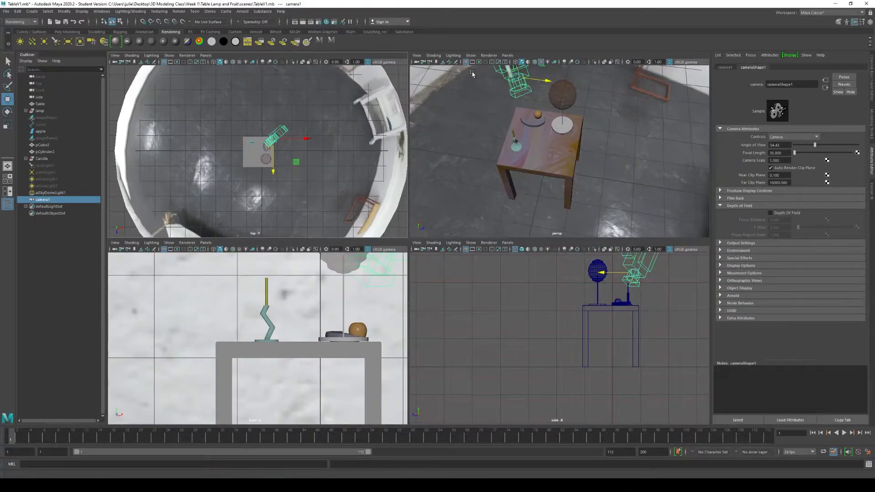
scroll(637, 322, down, 3)
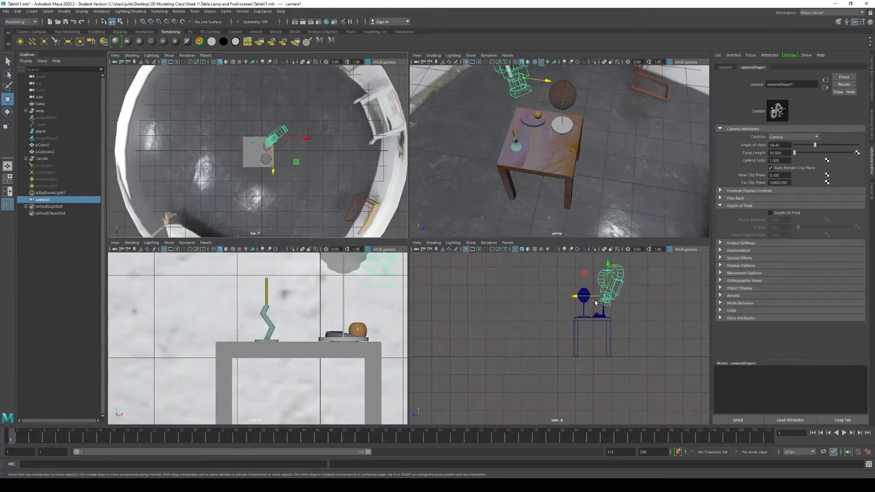
mouse_move(576, 297)
mouse_down()
mouse_move(597, 299)
mouse_move(577, 303)
mouse_up()
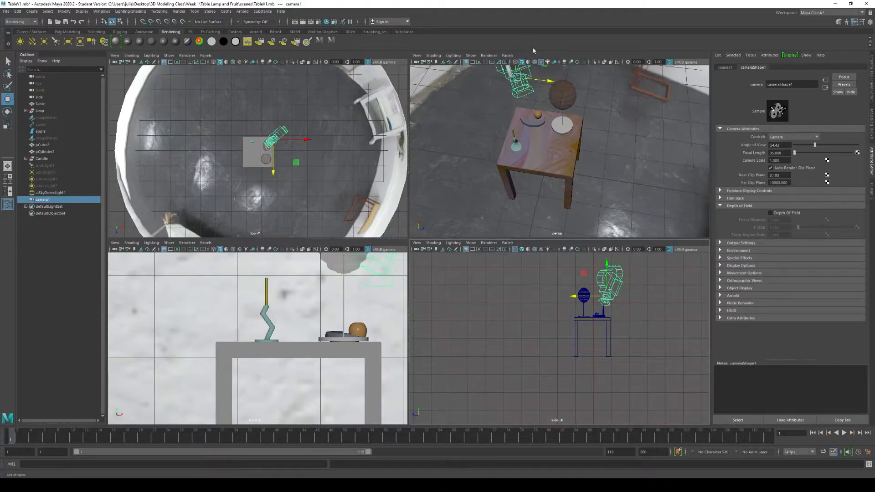
Step: Show camera1's view in the perspective viewport and raise the camera slightly in the side view
click(509, 56)
mouse_move(547, 62)
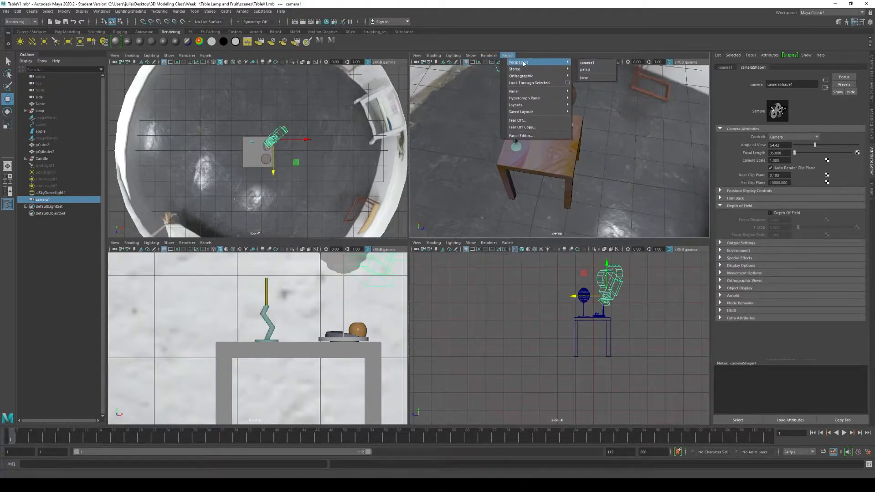
click(597, 63)
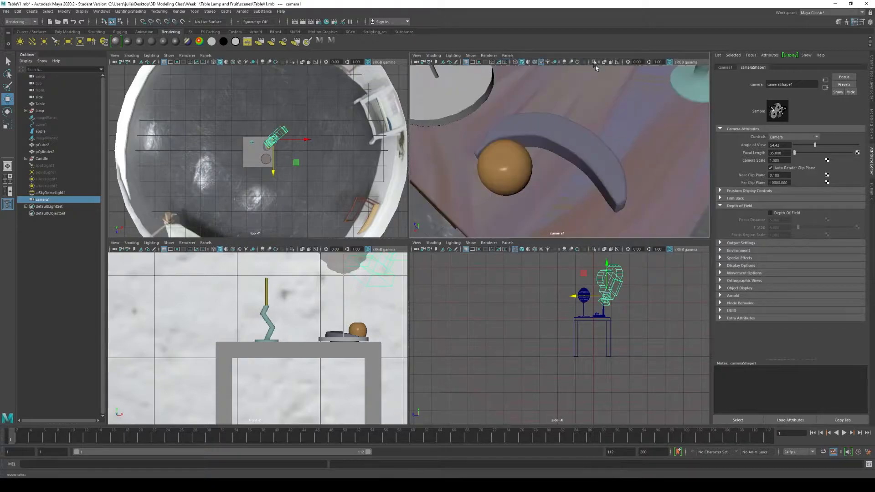
mouse_move(607, 267)
mouse_down()
mouse_move(611, 245)
mouse_move(612, 264)
mouse_up()
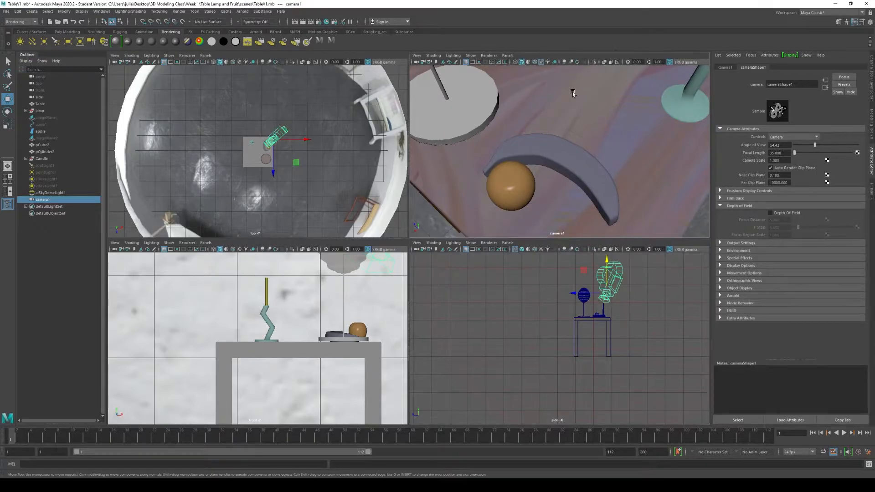
Step: Enlarge the camera1 view, turn on its resolution gate and reframe the apple and banana inside it
key(space)
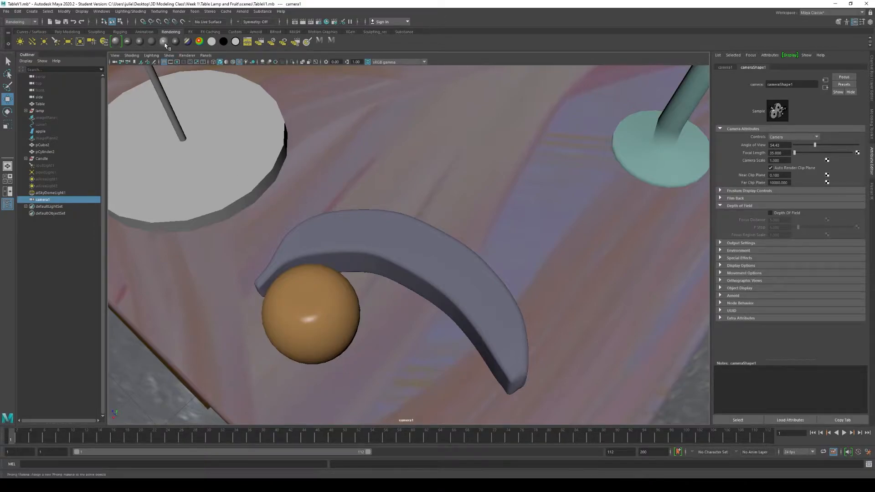
click(177, 62)
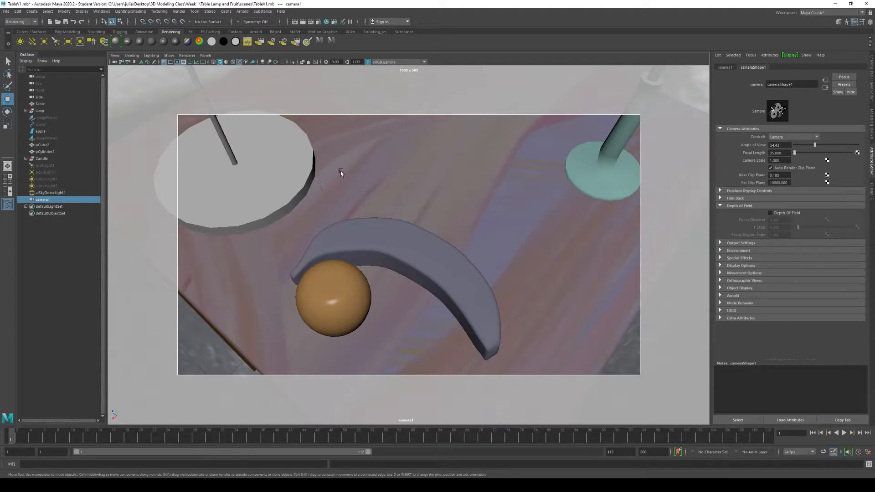
alt+middle_drag(420, 170, 408, 202)
alt+right_drag(418, 259, 411, 234)
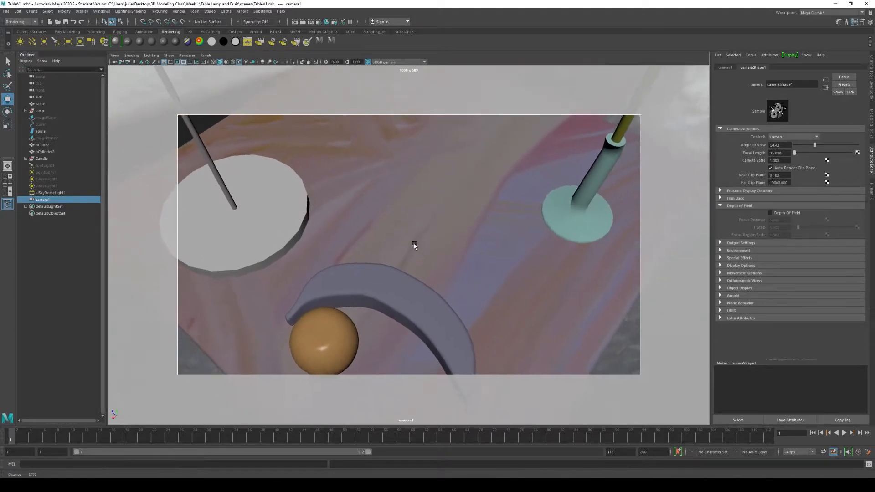
alt+middle_drag(410, 234, 393, 197)
alt+right_drag(392, 196, 421, 240)
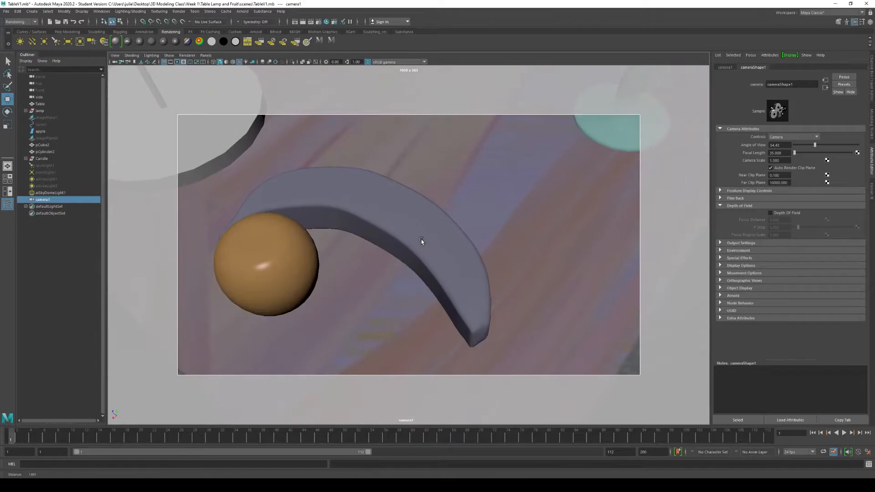
alt+middle_drag(421, 240, 438, 241)
mouse_move(437, 241)
alt+right_down()
mouse_move(426, 231)
mouse_move(442, 236)
alt+right_up()
alt+middle_drag(442, 236, 438, 240)
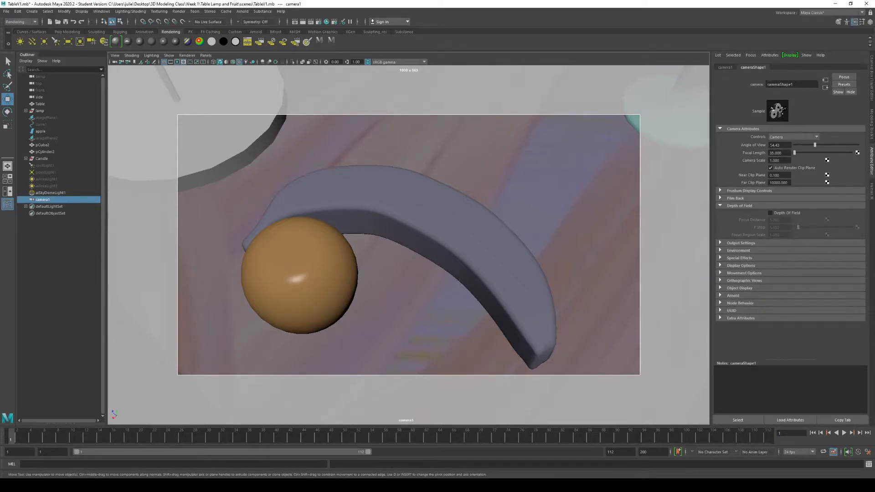
click(801, 137)
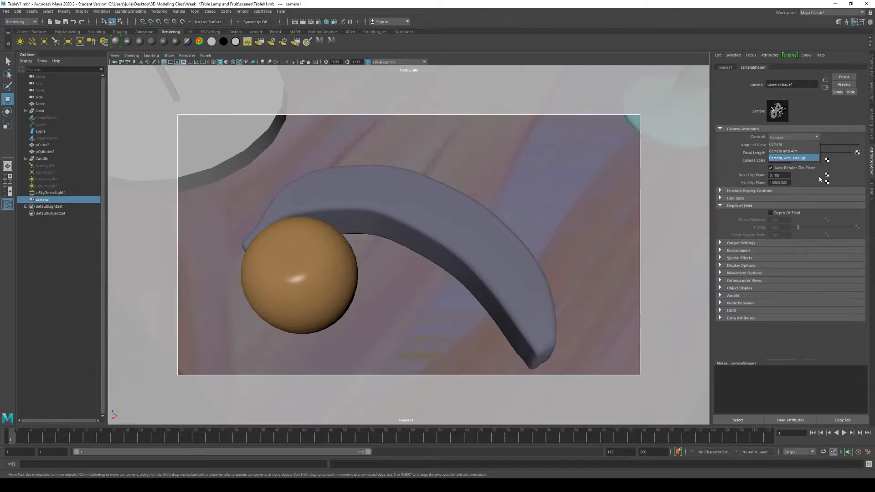
click(857, 169)
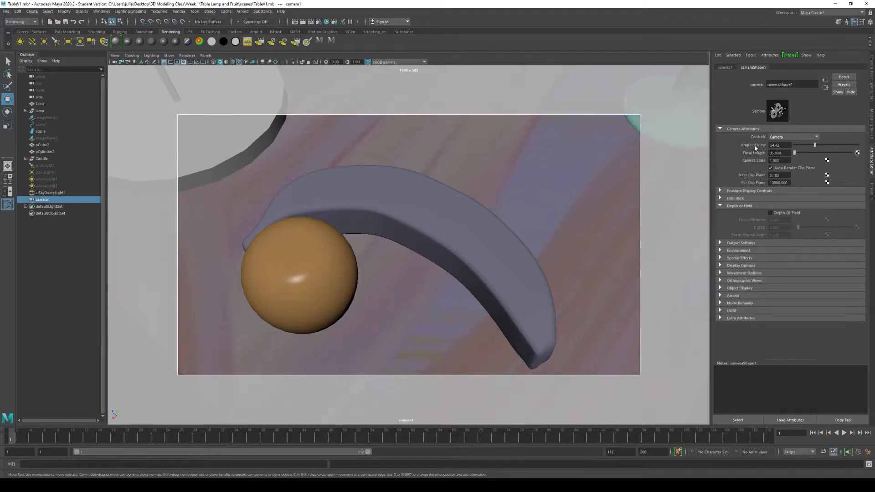
Step: Try a wider angle of view of about 78.5 on camera1, and set the focal length back to 35
drag(815, 146, 824, 149)
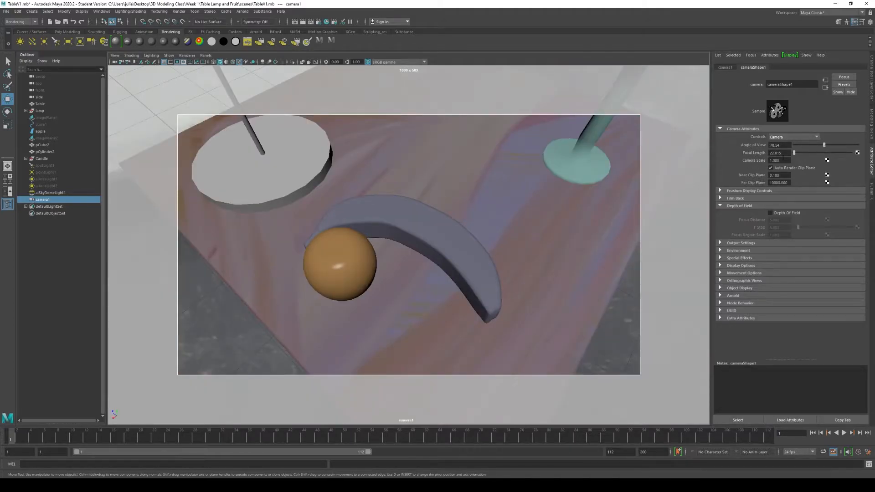
double_click(785, 154)
text(35)
key(Return)
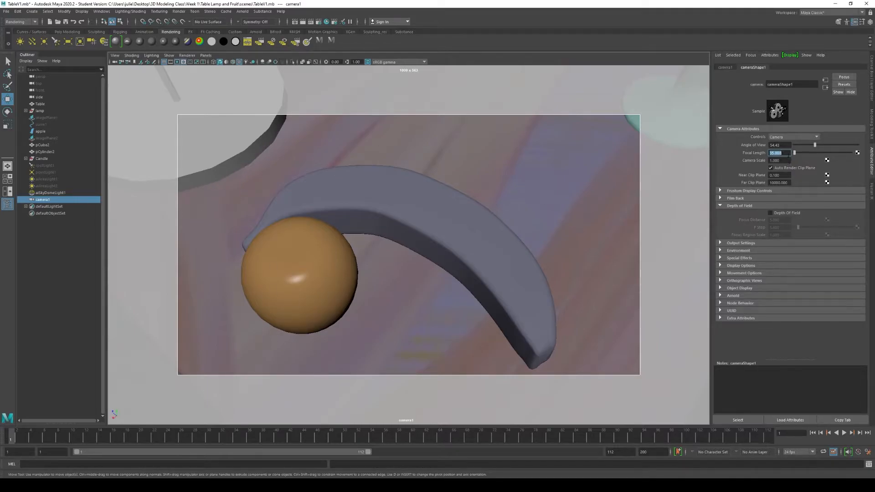
Step: Try a focal length of 16 and narrower angles of view on camera1, and restore the focal length to 35
text(16)
key(Return)
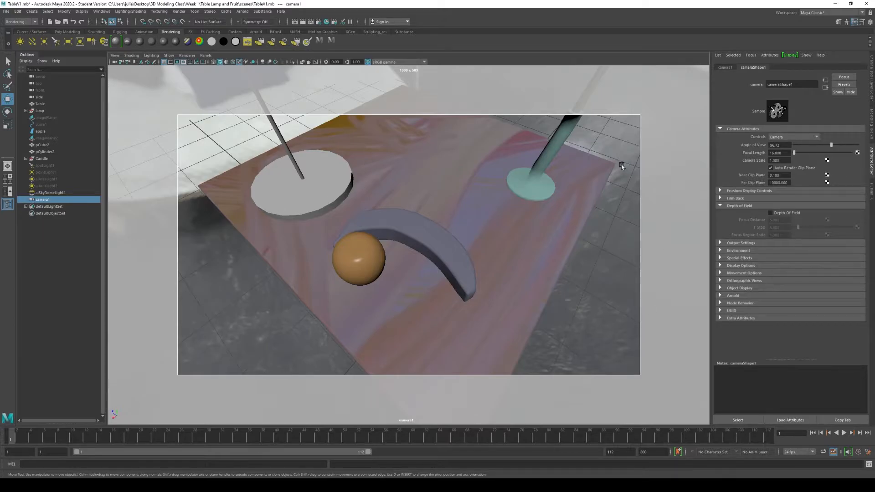
drag(831, 146, 821, 146)
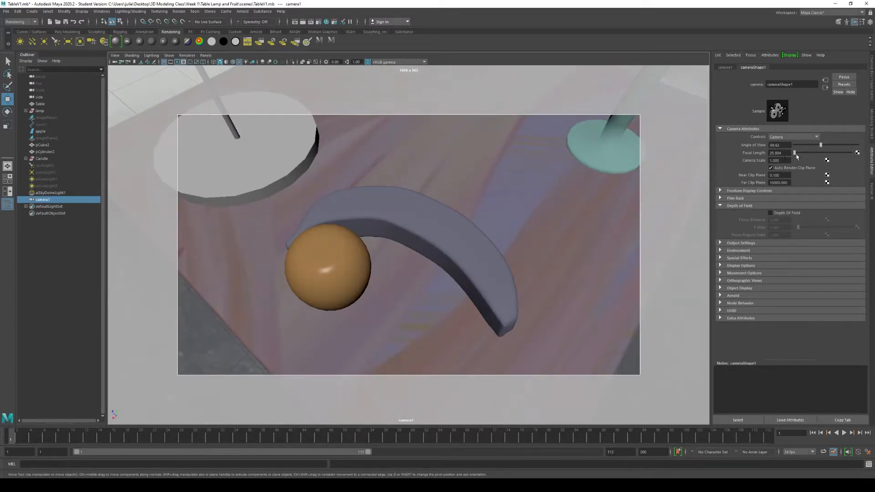
drag(821, 146, 818, 145)
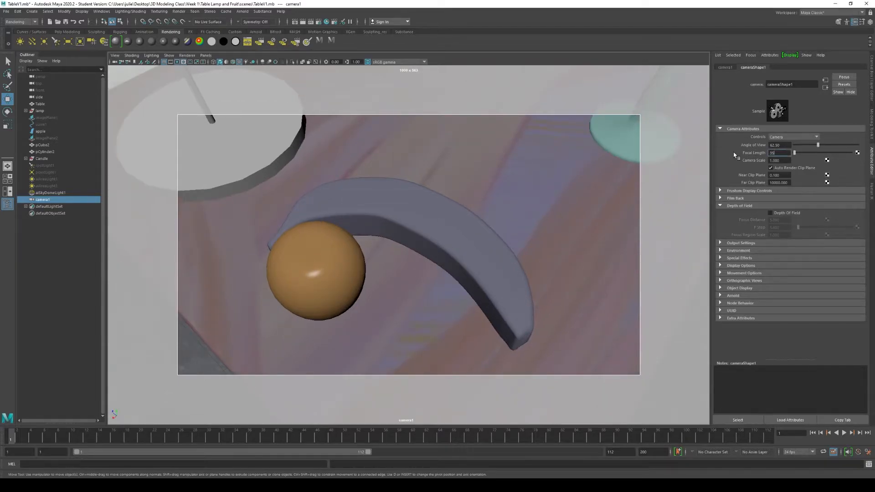
text(35)
key(Return)
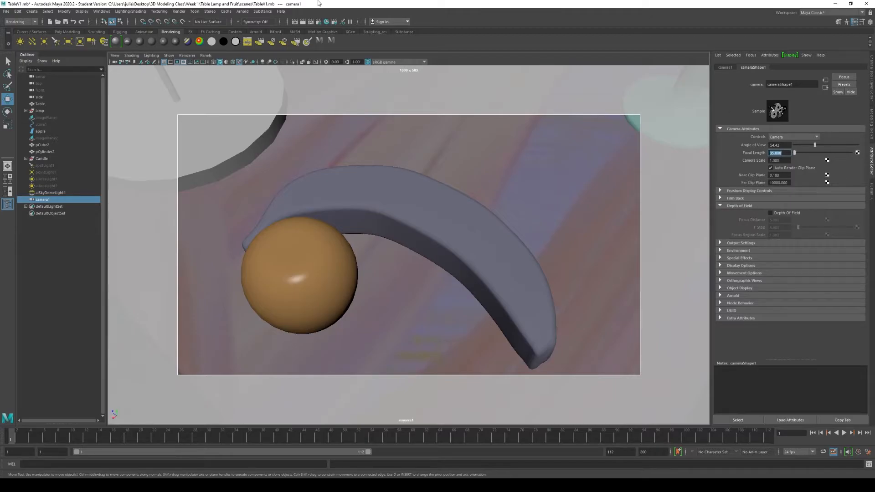
Step: Set camera1 as the renderable camera in the render settings
click(319, 22)
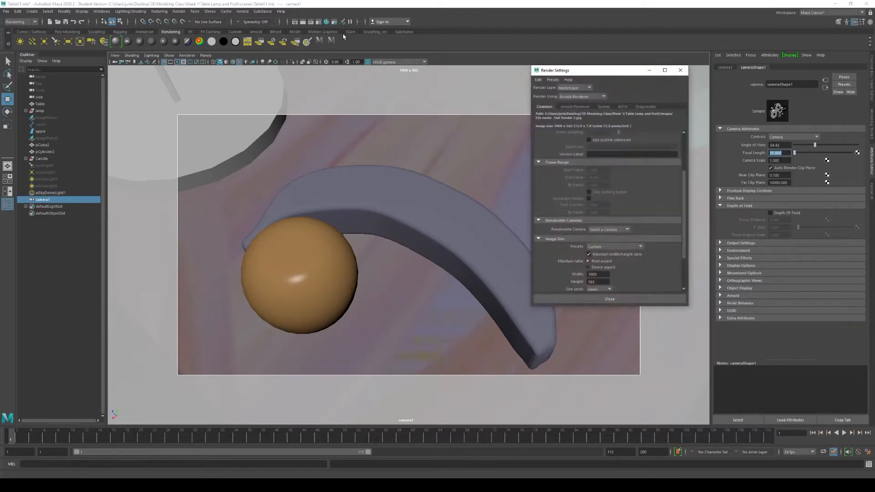
drag(613, 73, 593, 92)
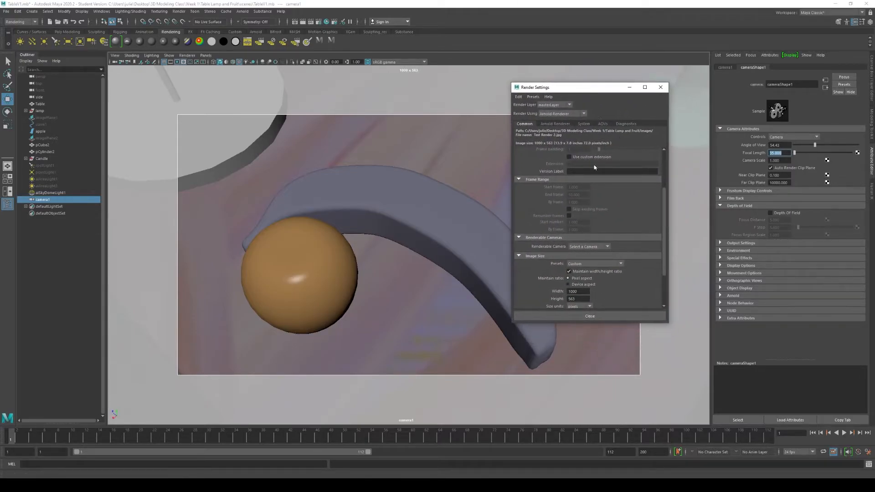
click(595, 246)
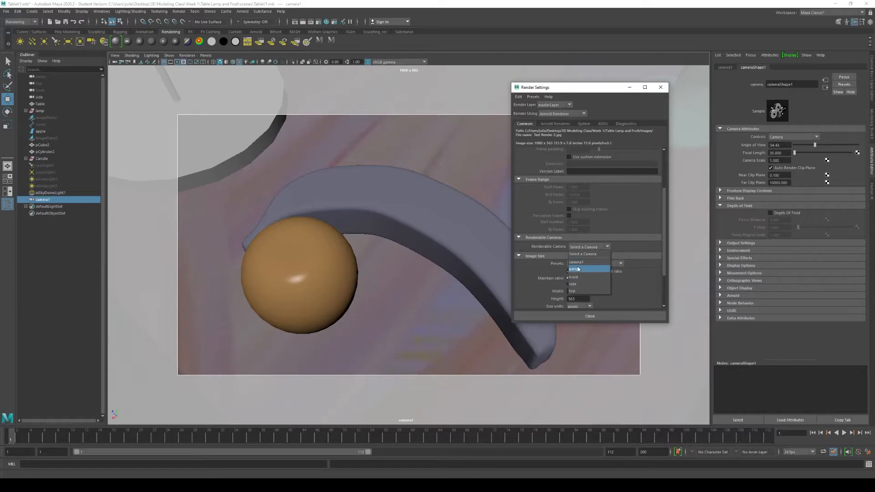
click(581, 262)
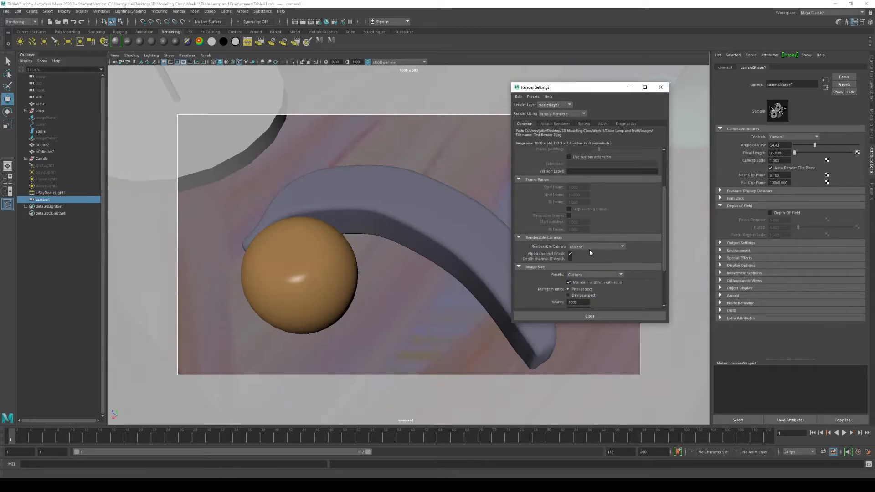
Step: Apply the HD_1080 preset to the render image size
scroll(593, 255, down, 3)
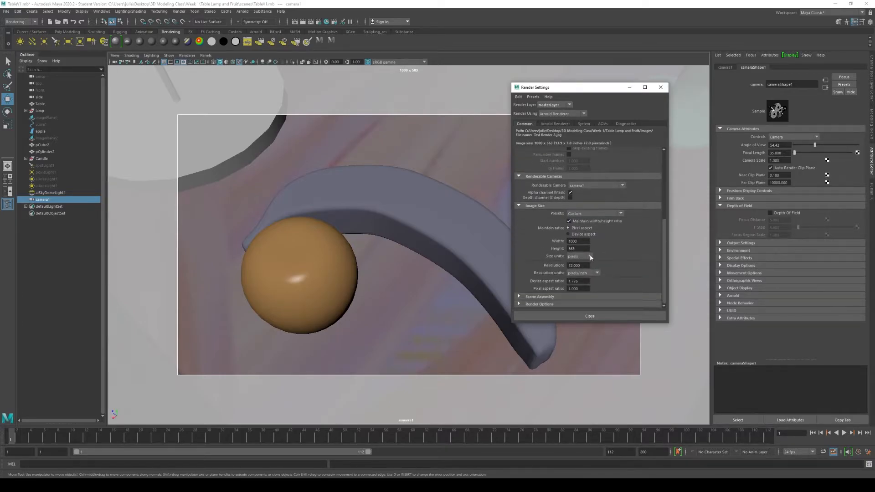
double_click(587, 241)
click(593, 213)
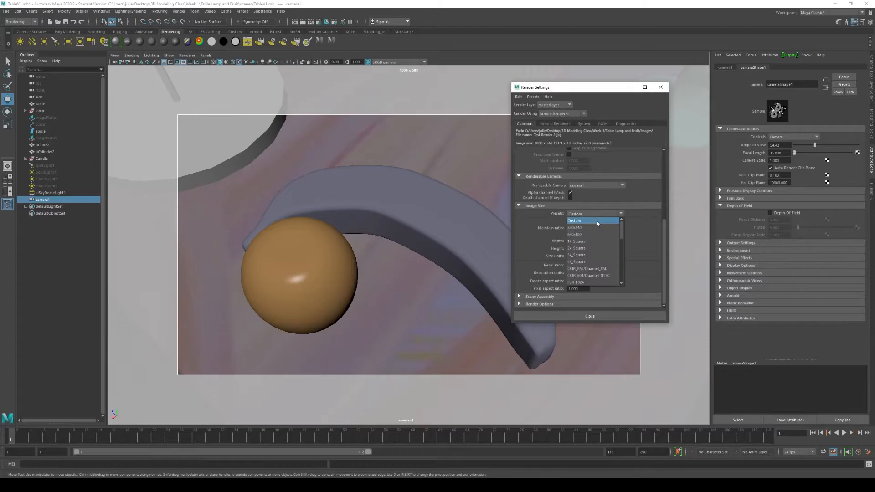
scroll(596, 237, down, 5)
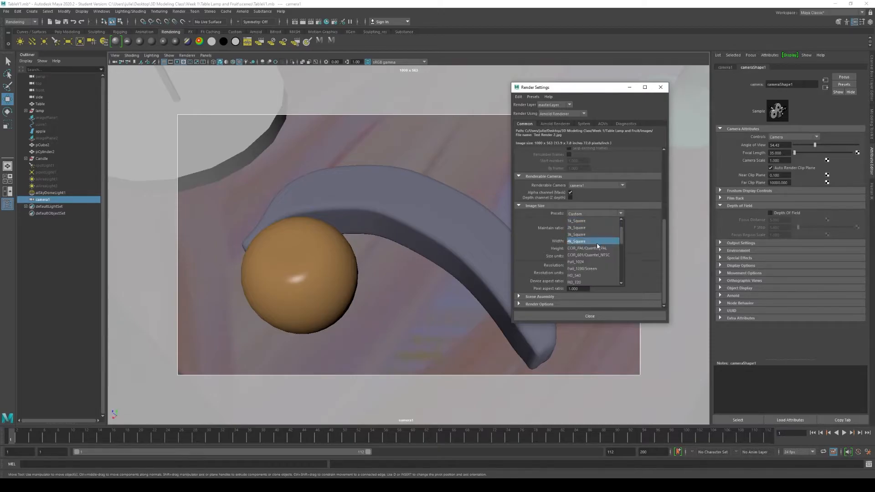
scroll(597, 247, up, 1)
click(595, 234)
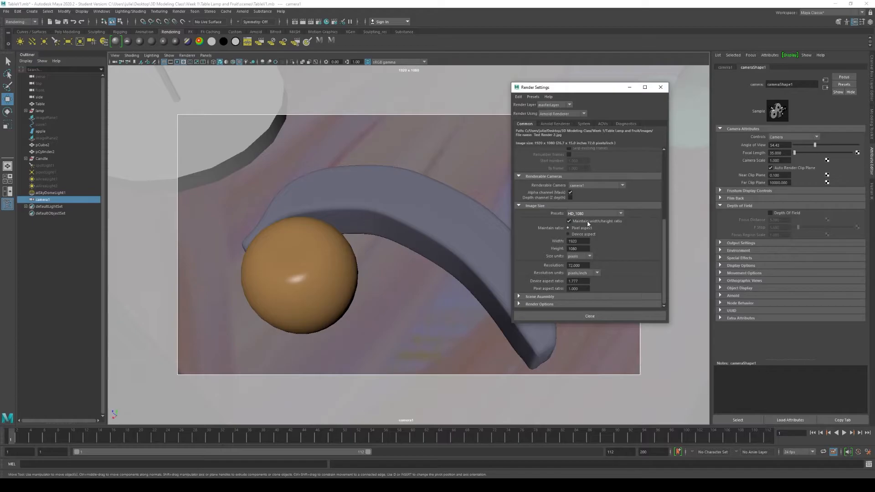
Step: Set the render image width to 600 pixels with the width/height ratio maintained
double_click(565, 241)
click(569, 221)
click(569, 221)
double_click(579, 241)
text(600)
key(Tab)
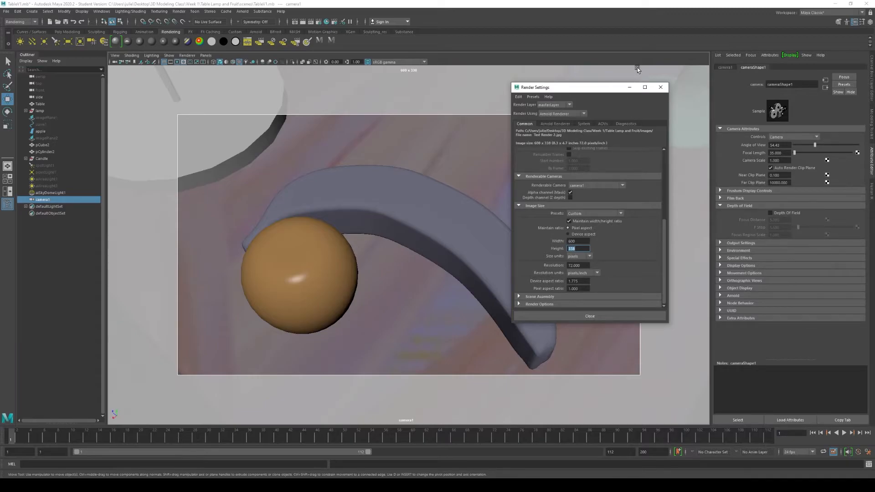
Step: Render the scene through camera1 in the Render View
click(294, 24)
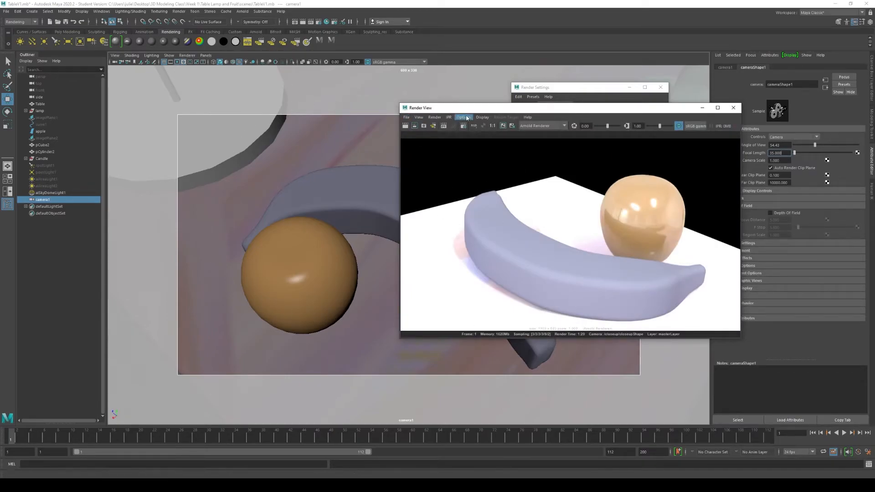
click(434, 118)
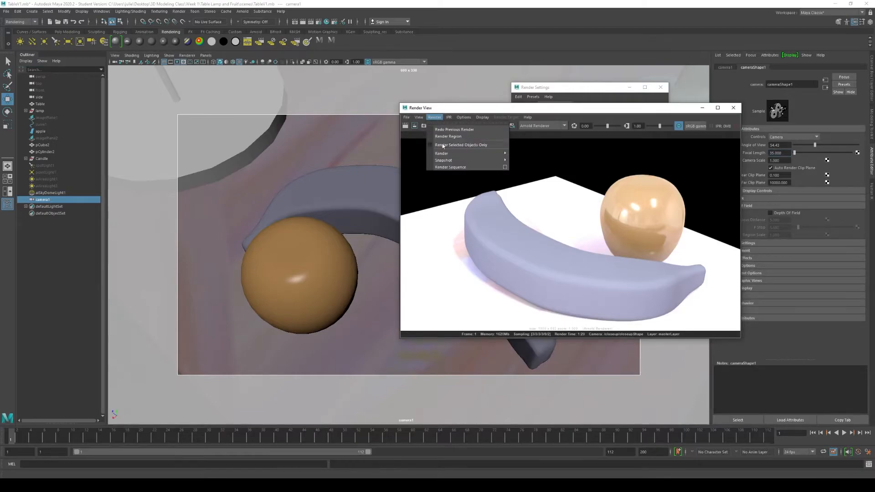
mouse_move(449, 154)
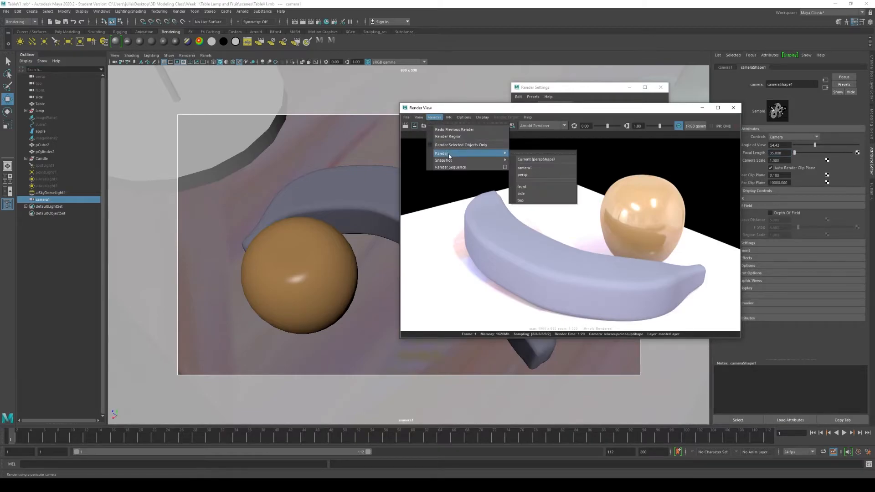
click(533, 170)
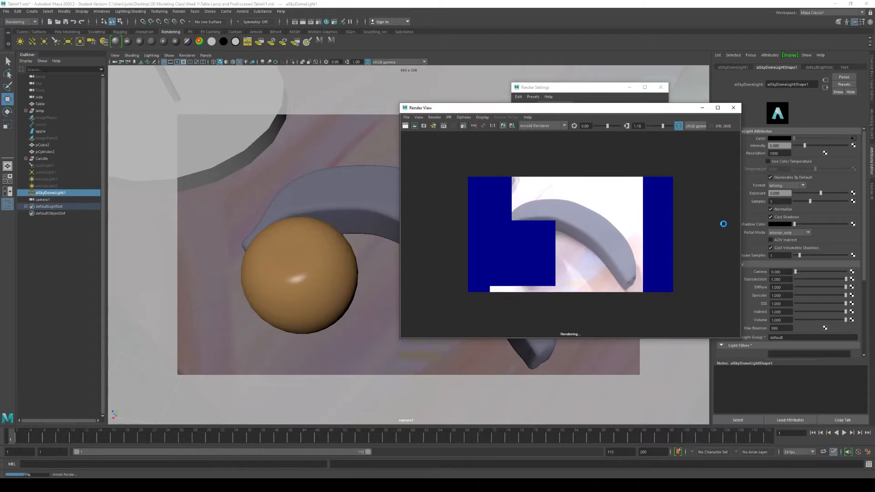
Step: Toggle the rendered image's colour management off and back on, and lower its gamma to 0.82
click(680, 127)
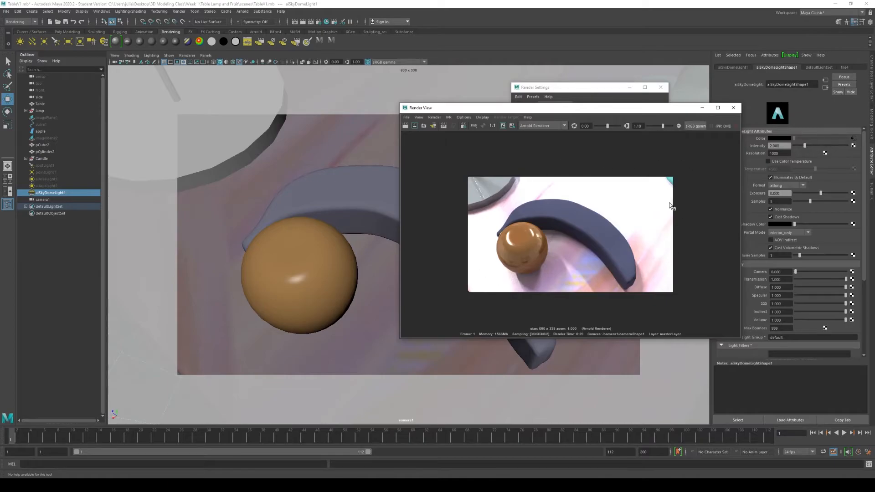
click(680, 126)
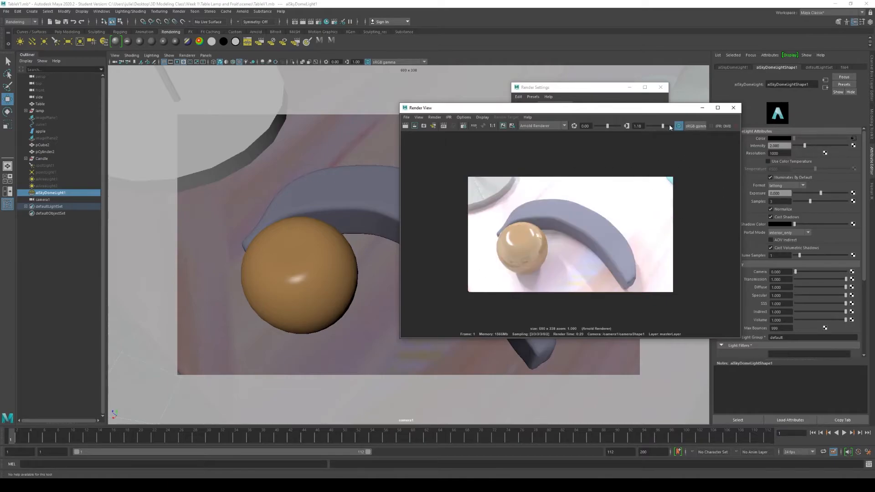
drag(663, 126, 655, 130)
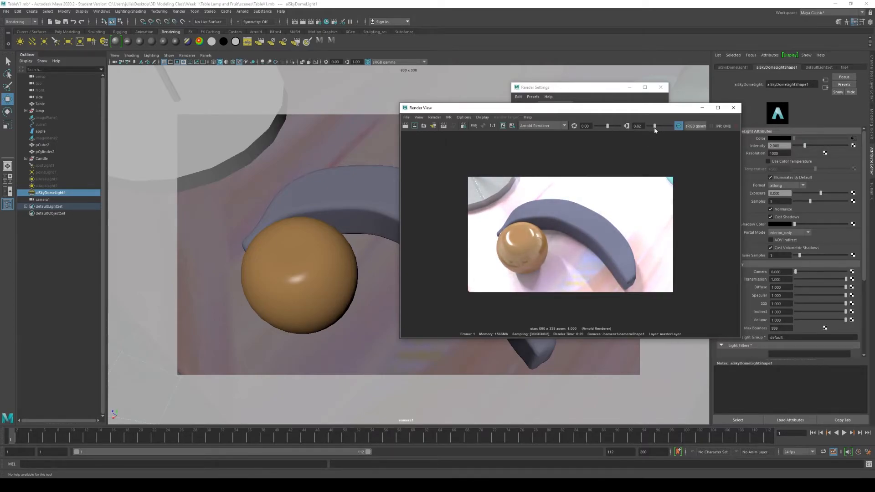
Step: Move the Render View aside, and close it together with the render settings
drag(438, 108, 201, 75)
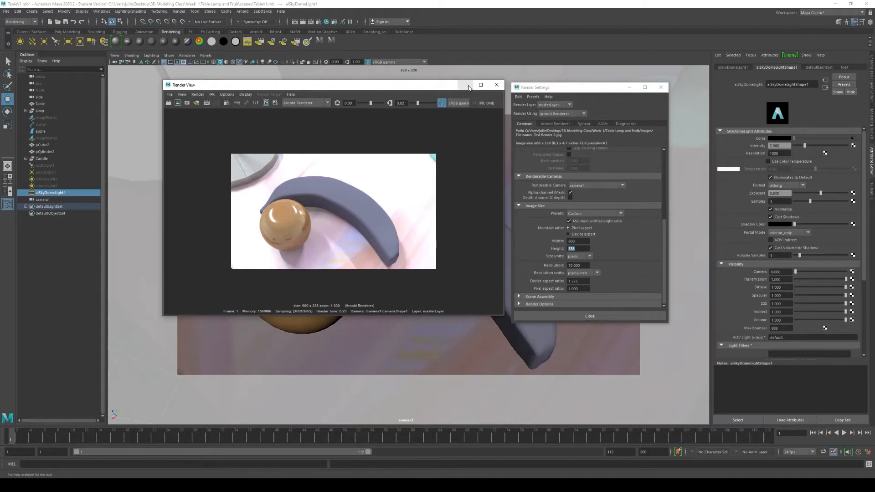
click(498, 85)
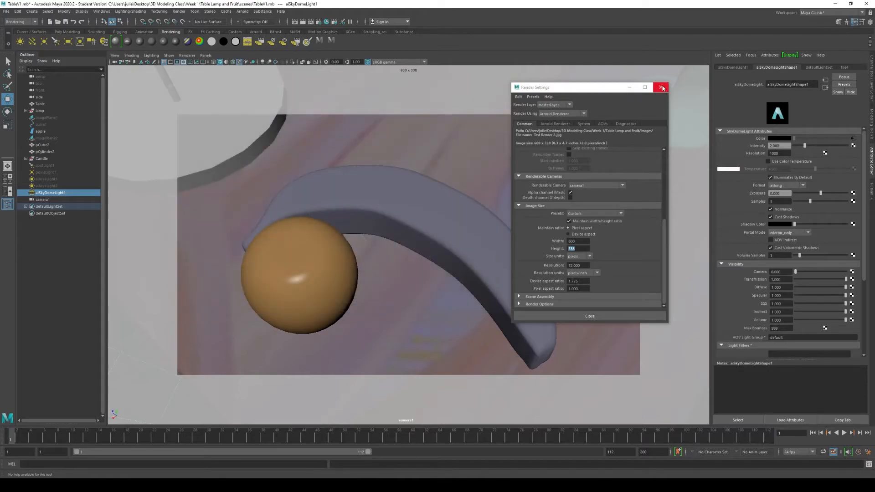
click(661, 87)
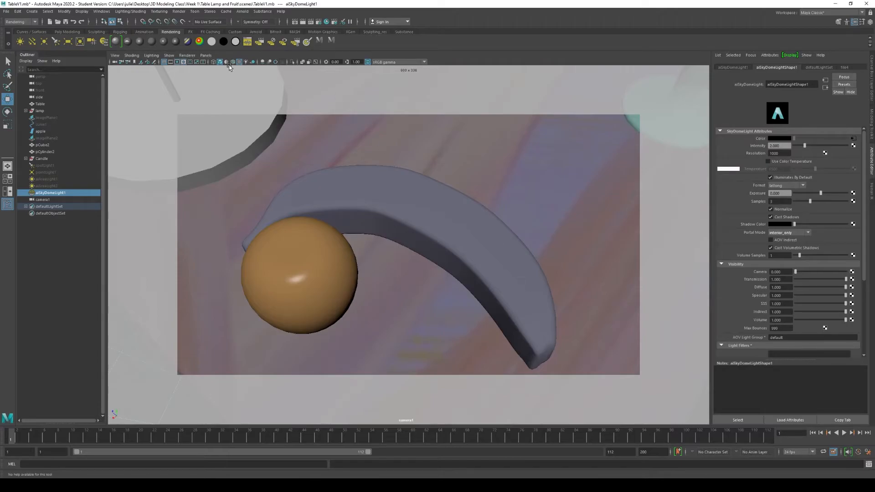
Step: Switch the viewport to the persp view to look at the whole table, and return to camera1's view
click(211, 57)
mouse_move(222, 63)
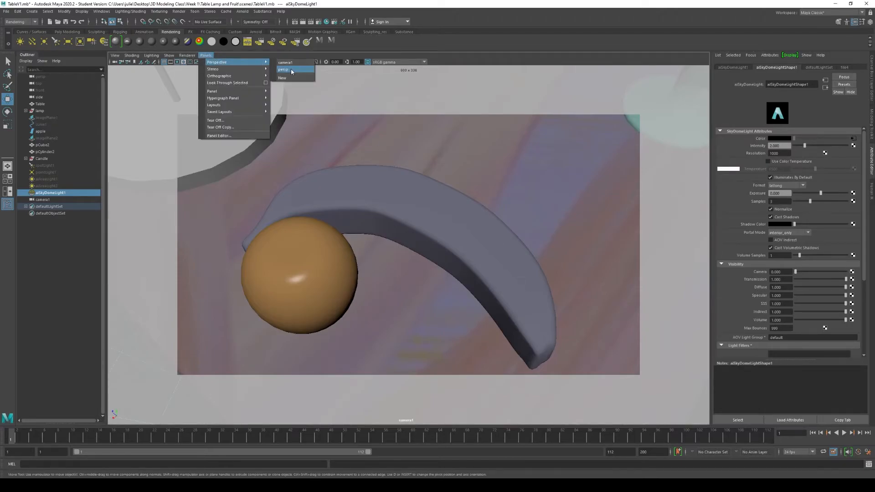
click(291, 69)
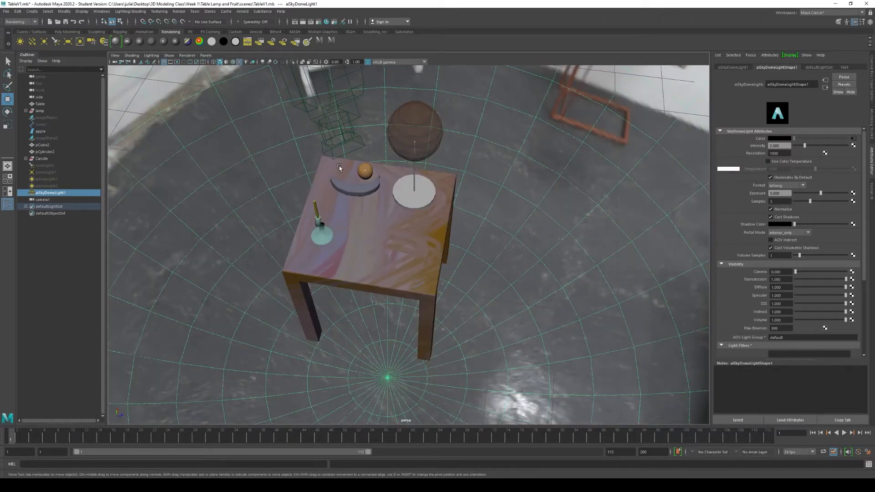
click(206, 56)
mouse_move(237, 62)
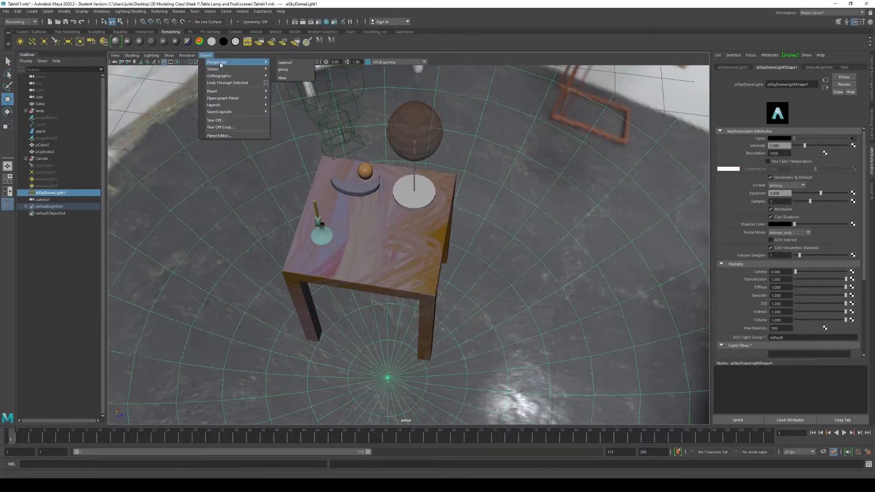
click(288, 62)
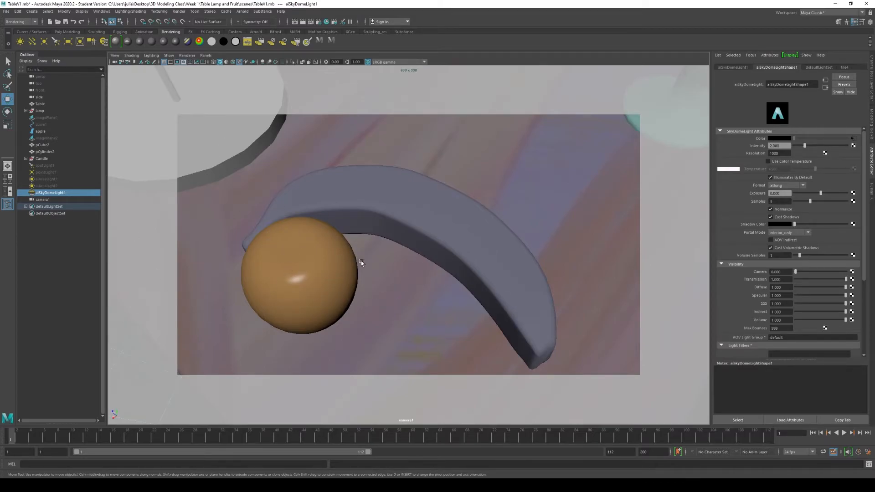
Step: Select the apple, orbit camera1 to a different angle on the fruit, and compare its new placement from the persp view
click(289, 250)
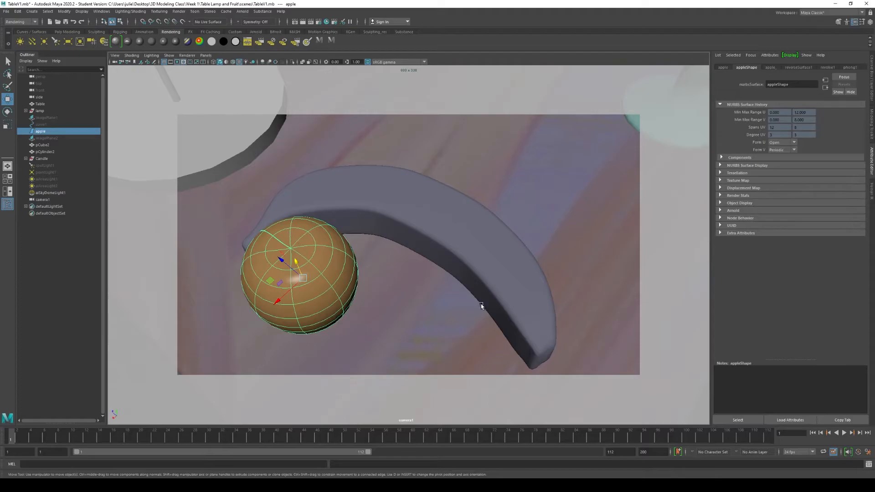
alt+drag(475, 310, 427, 334)
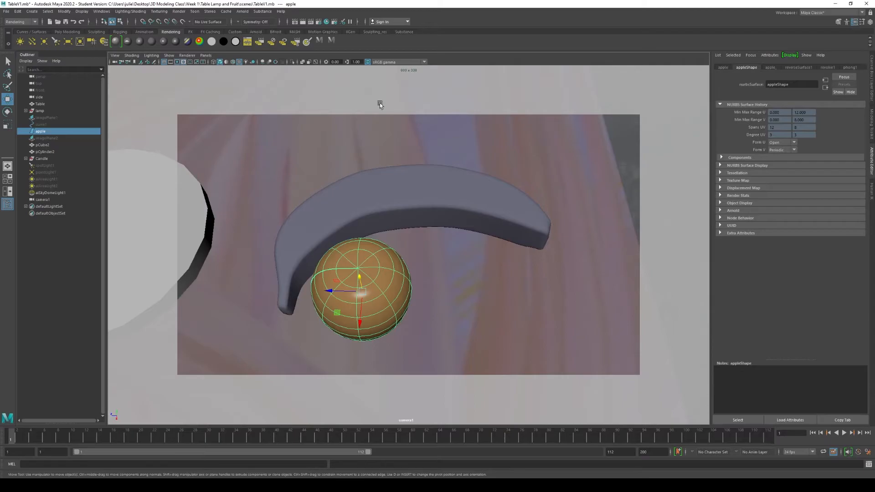
click(206, 56)
mouse_move(218, 63)
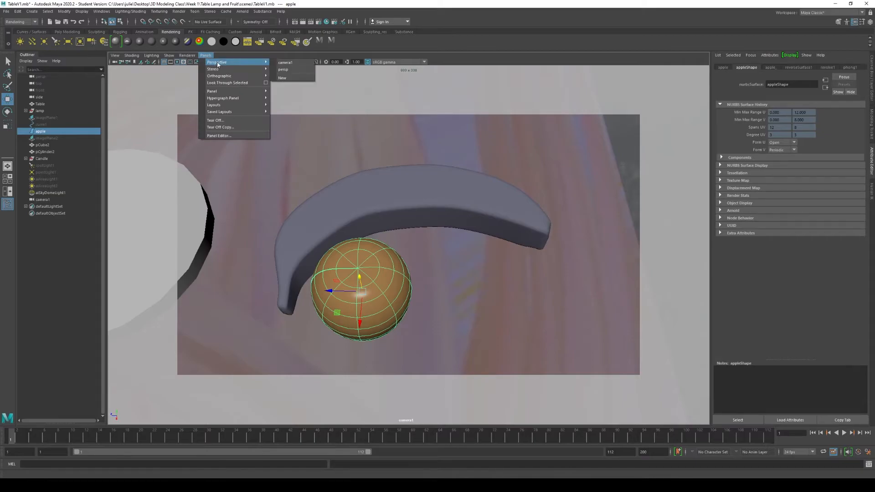
click(292, 69)
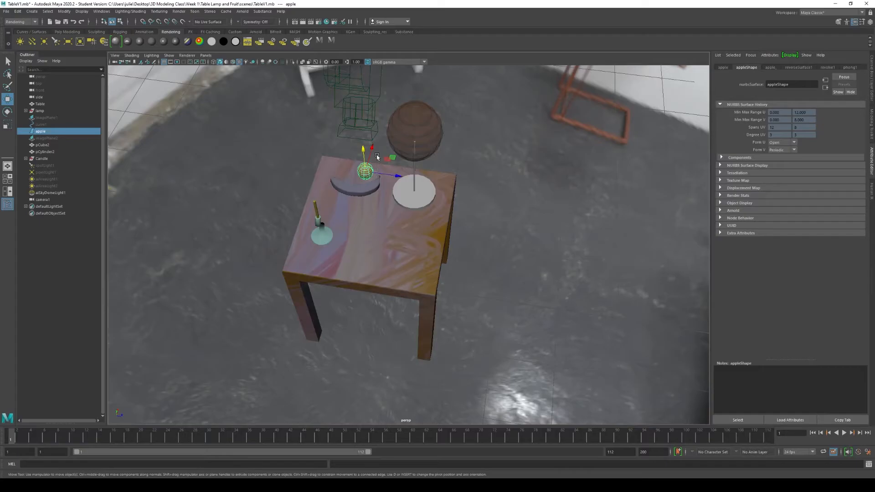
click(216, 56)
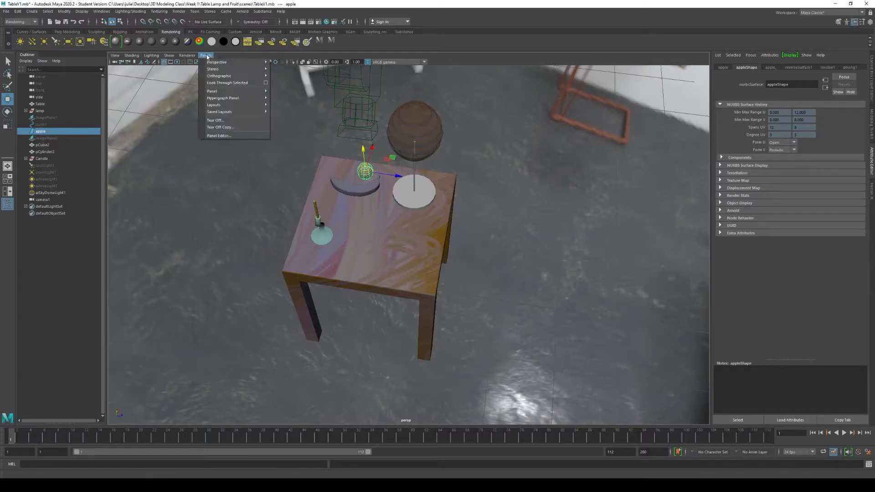
mouse_move(259, 62)
click(292, 63)
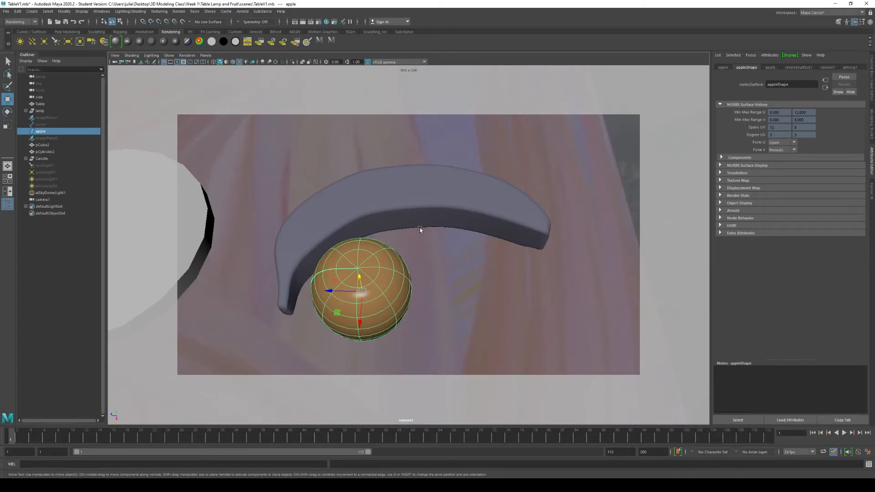
Step: Undo camera1's view changes one after another to go back to the earlier framing of the apple and banana
click(114, 57)
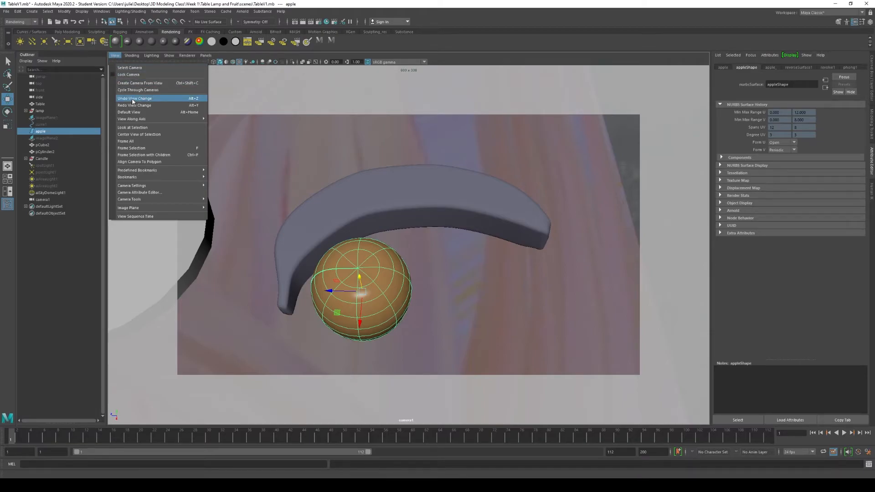
click(132, 99)
click(115, 56)
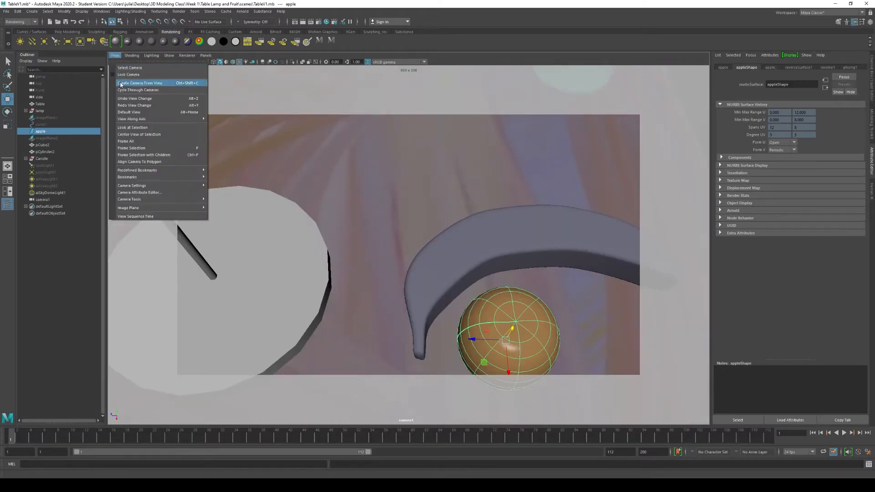
click(139, 98)
click(115, 55)
click(136, 99)
click(114, 56)
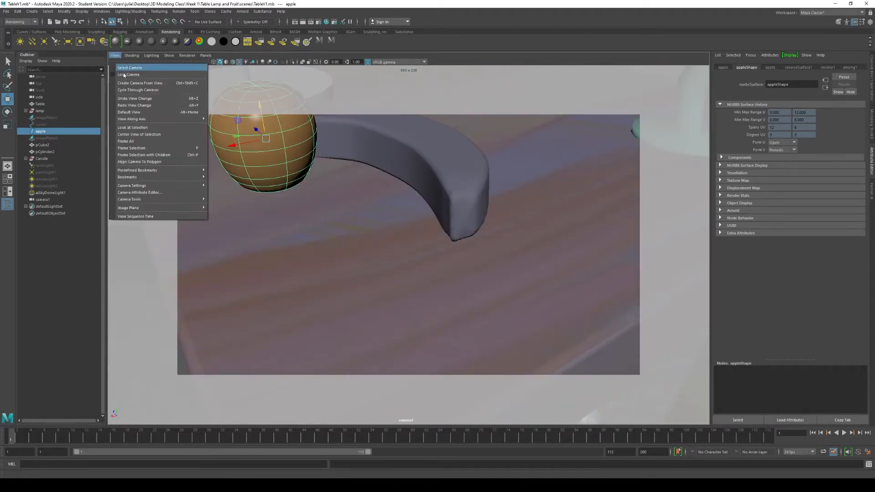
click(135, 98)
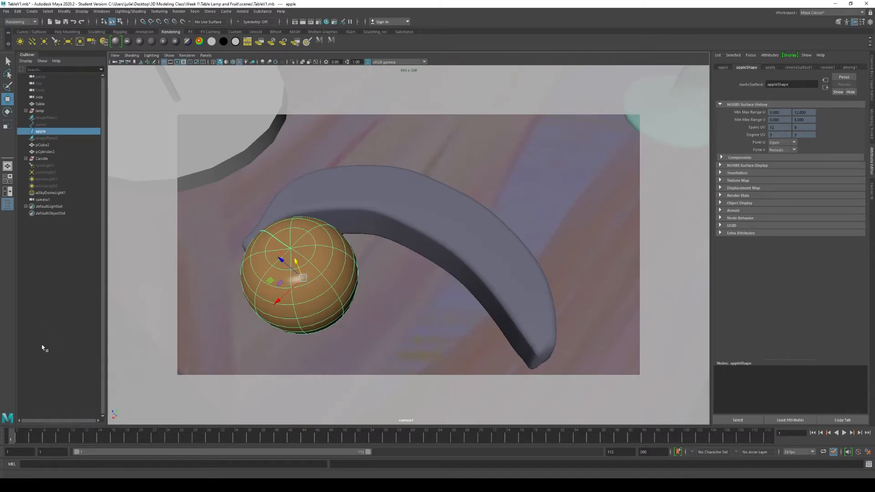
click(115, 56)
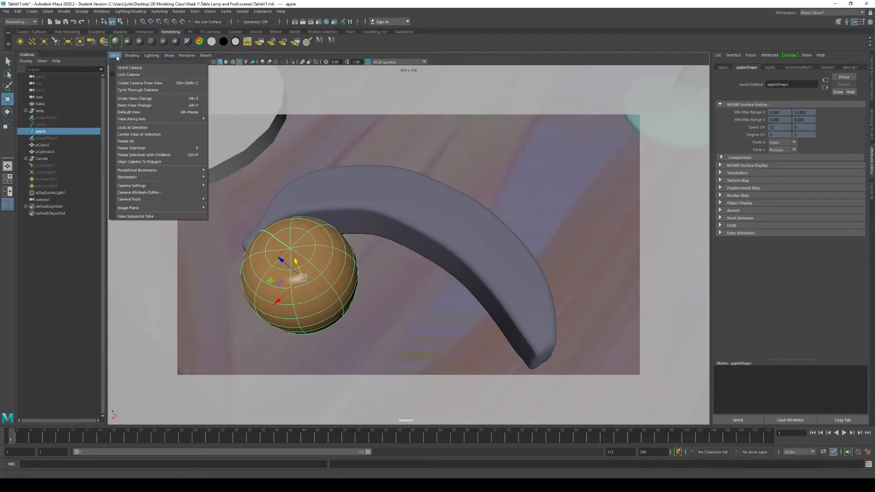
click(136, 100)
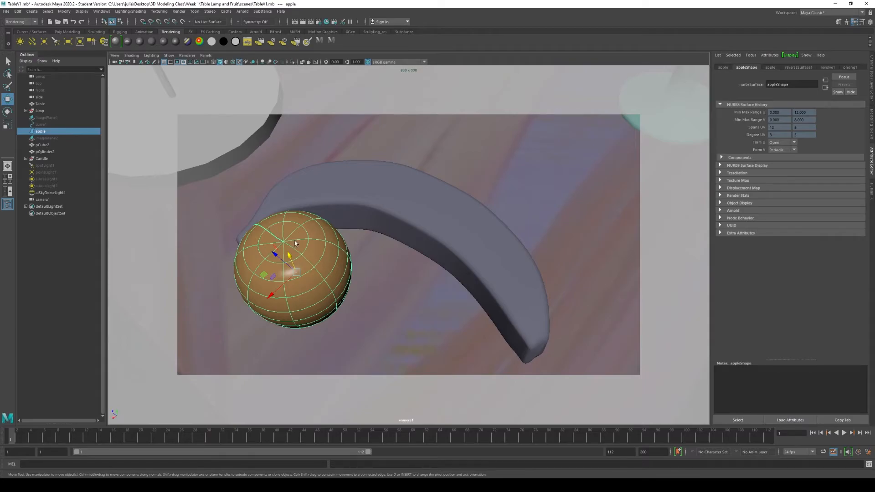
Step: Save camera1's current framing of the apple and banana as a new bookmark, and move the Bookmark Editor clear of the fruit
click(115, 55)
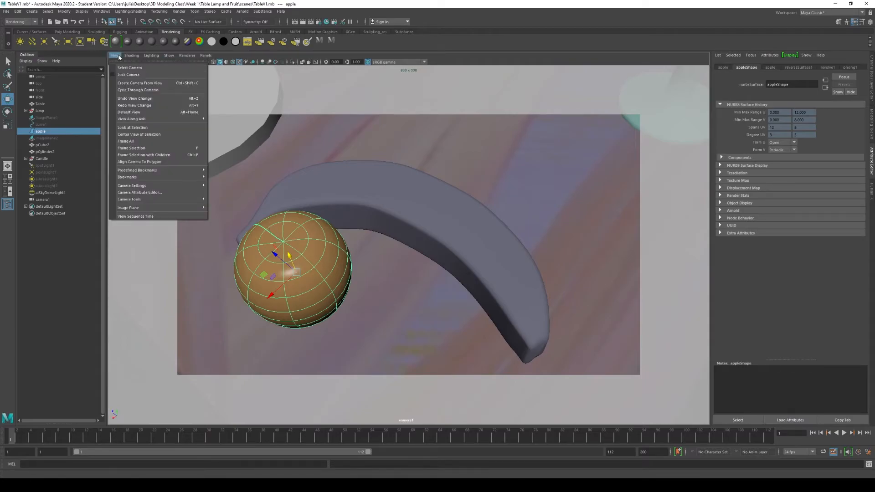
click(535, 52)
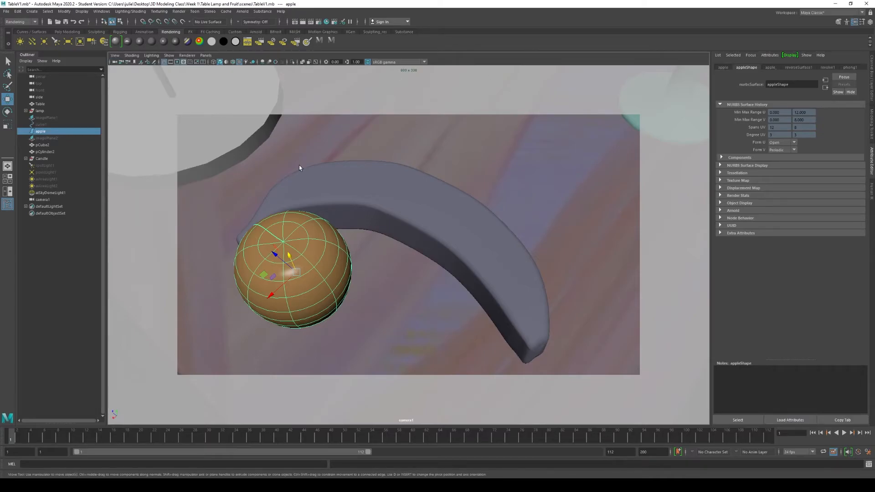
click(116, 57)
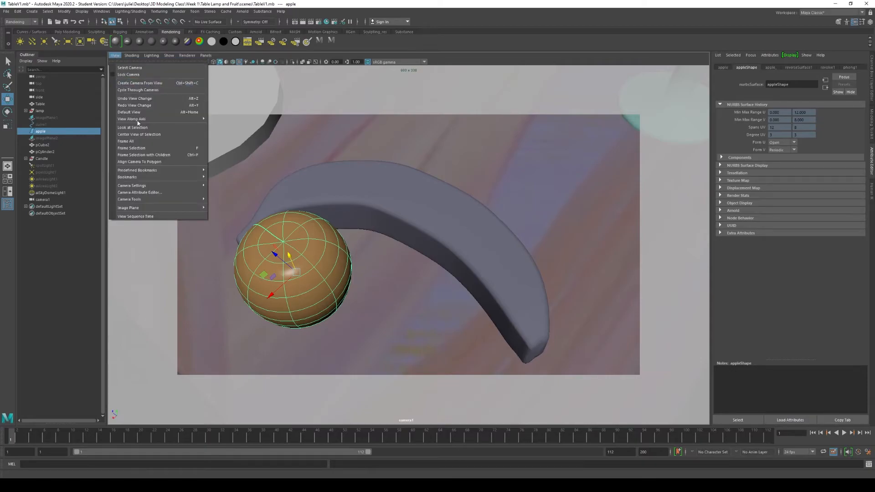
mouse_move(171, 177)
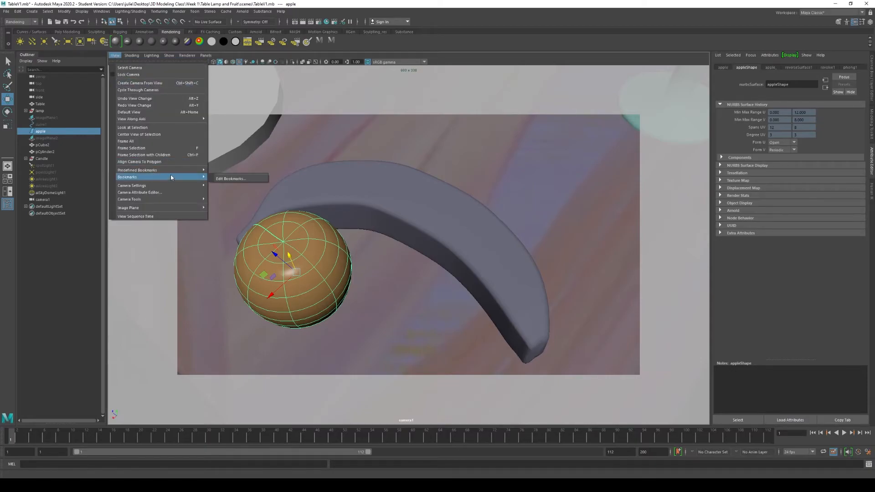
click(232, 179)
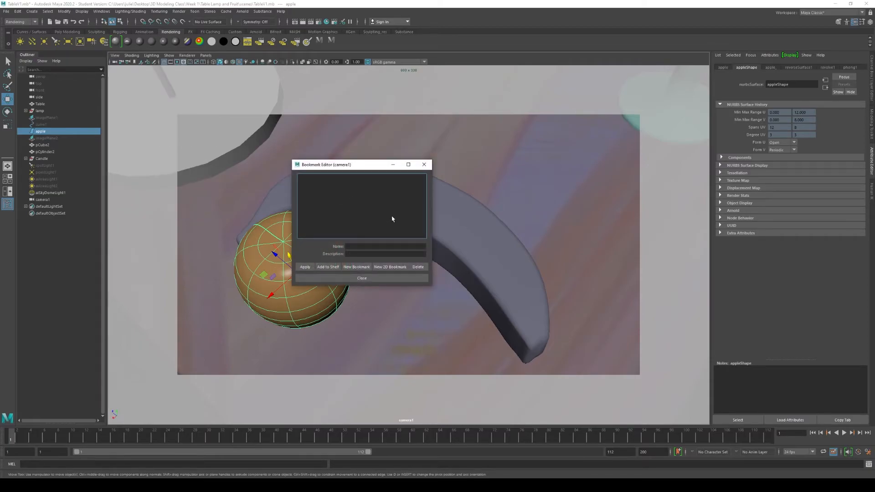
click(364, 268)
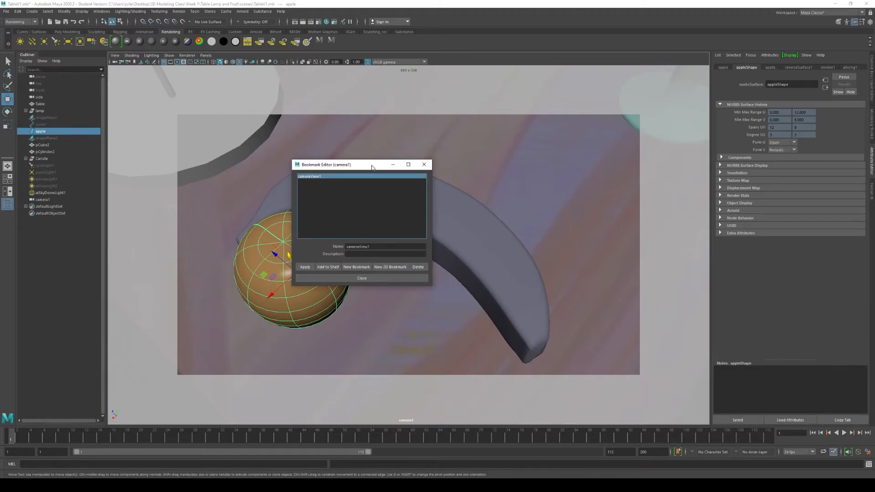
drag(369, 169, 146, 240)
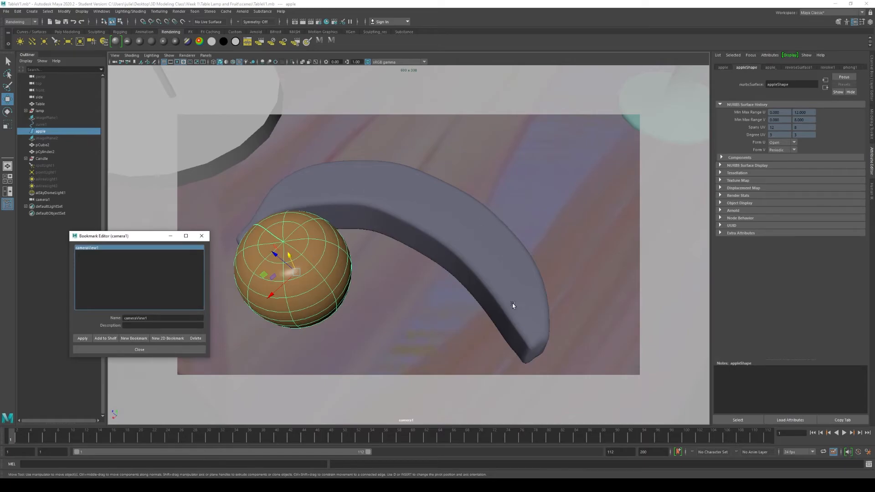
Step: Orbit camera1 to a lower view with the apple behind the banana, and bookmark that framing
alt+drag(456, 304, 513, 362)
alt+right_drag(513, 361, 433, 308)
alt+drag(434, 309, 469, 303)
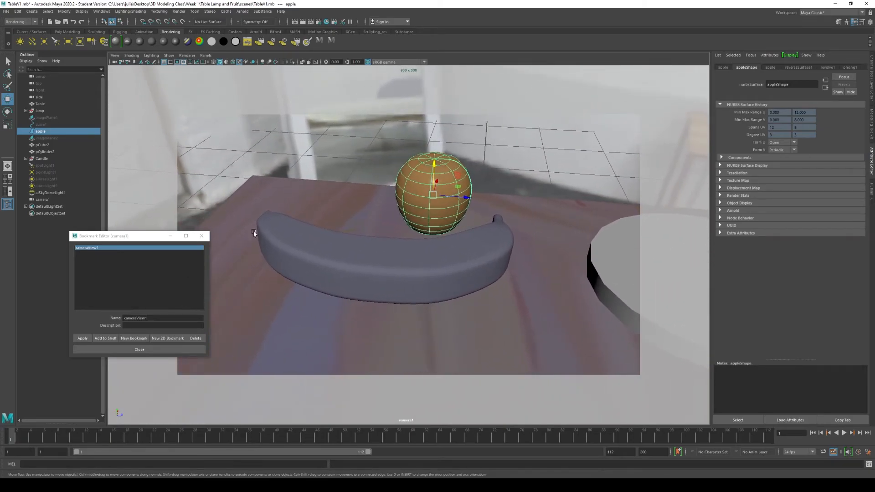
click(133, 338)
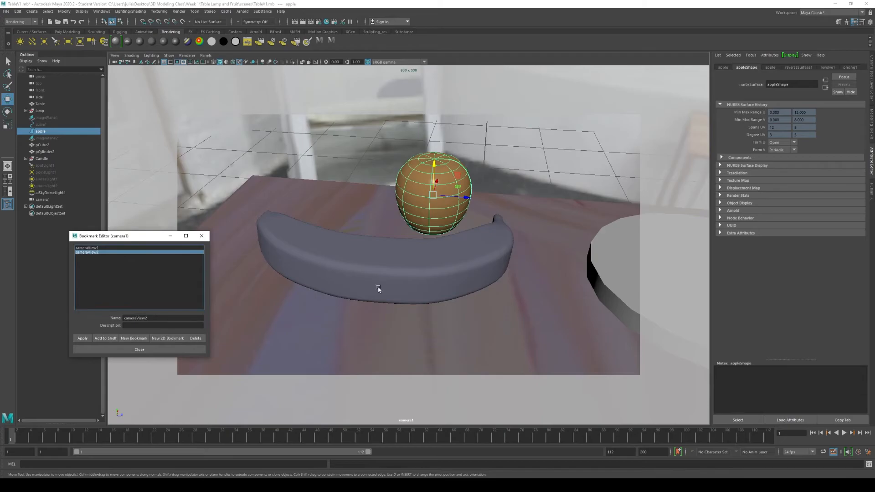
Step: Orbit camera1 to a low close-up with the apple beside the banana's tip, bookmark it, and close the Bookmark Editor
alt+drag(374, 290, 338, 300)
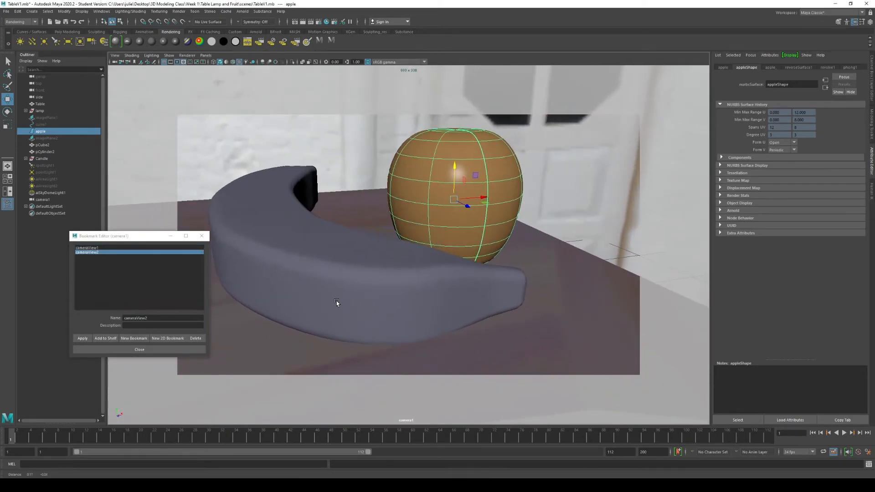
click(131, 338)
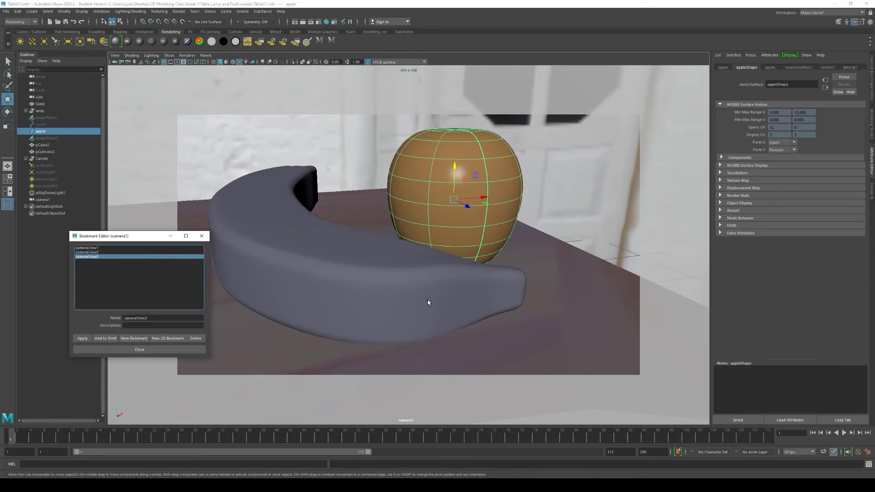
click(149, 349)
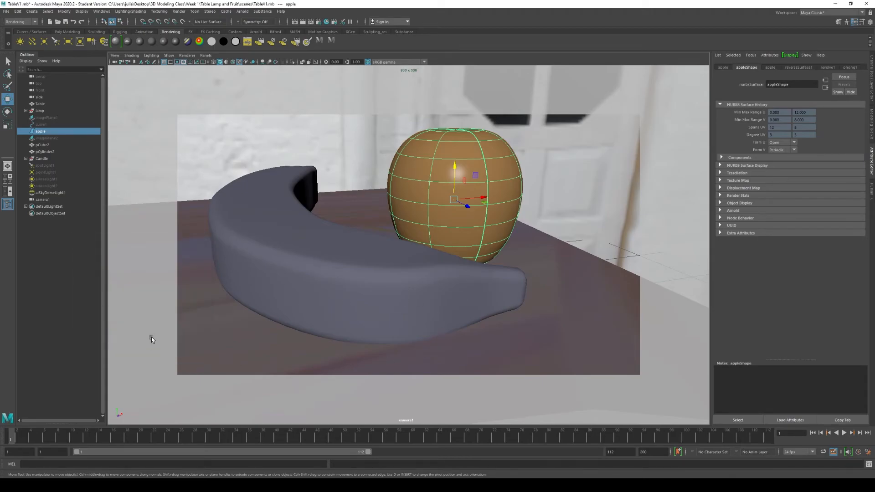
Step: Recall the bookmarks cameraView1, cameraView2 and cameraView3 one after another to compare the saved framings
click(115, 55)
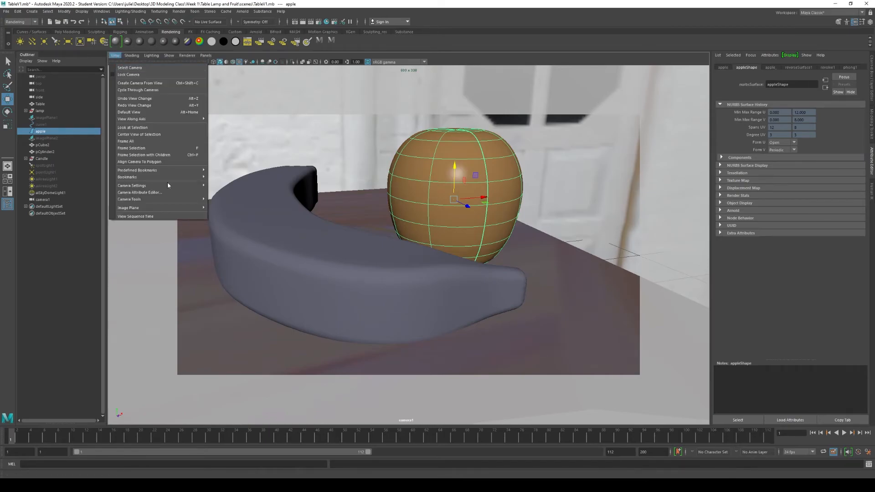
mouse_move(168, 177)
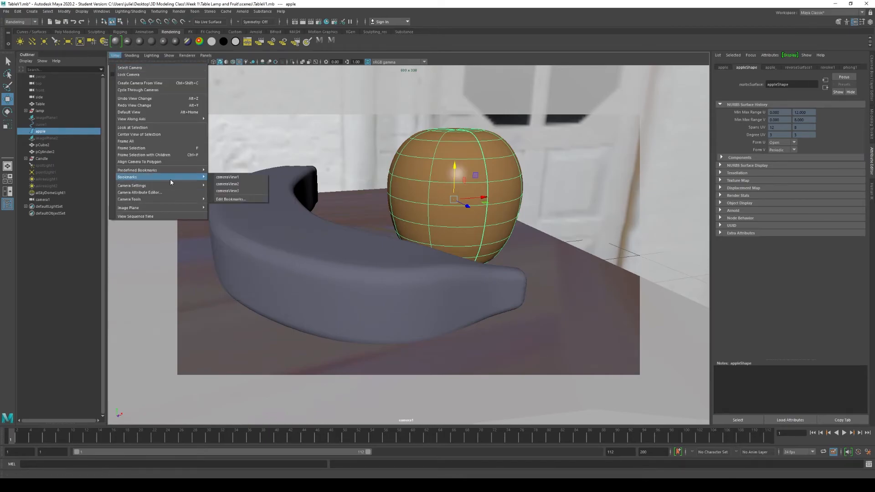
click(242, 180)
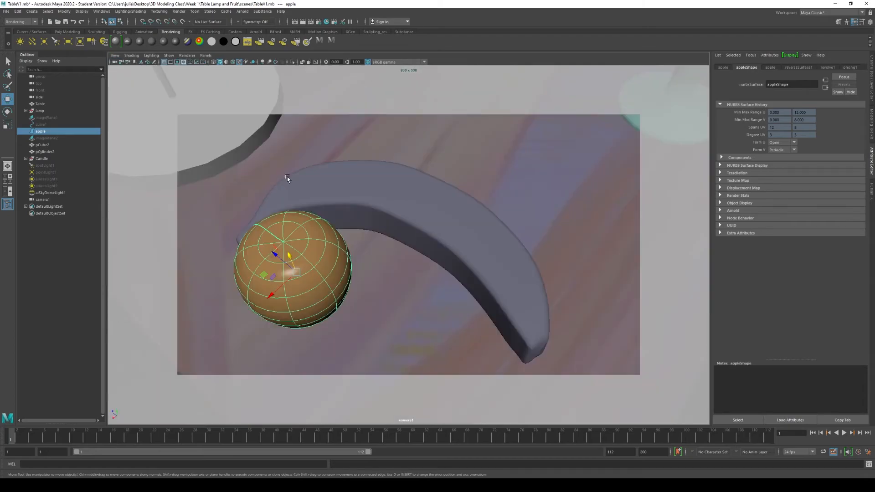
click(115, 58)
mouse_move(170, 177)
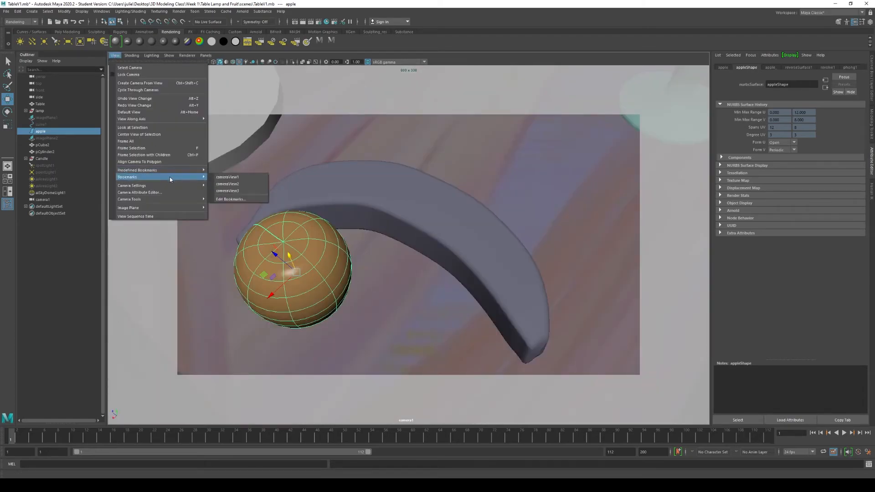
click(242, 185)
click(114, 55)
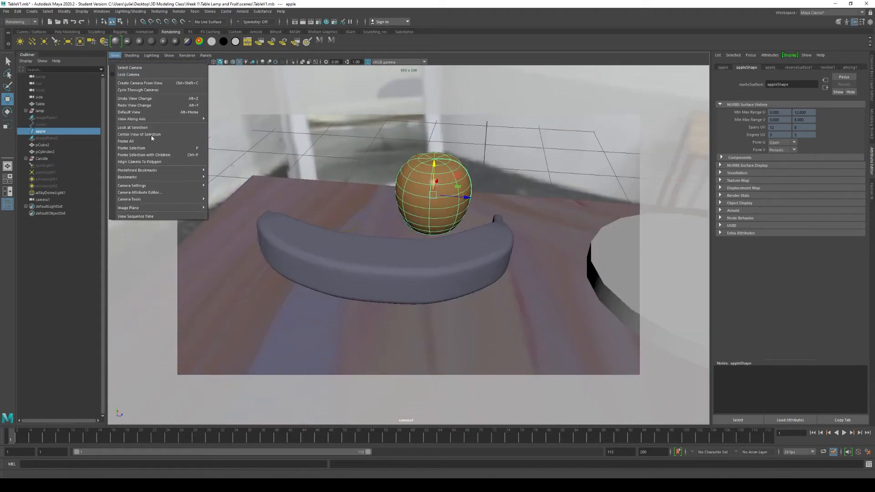
mouse_move(173, 177)
click(250, 189)
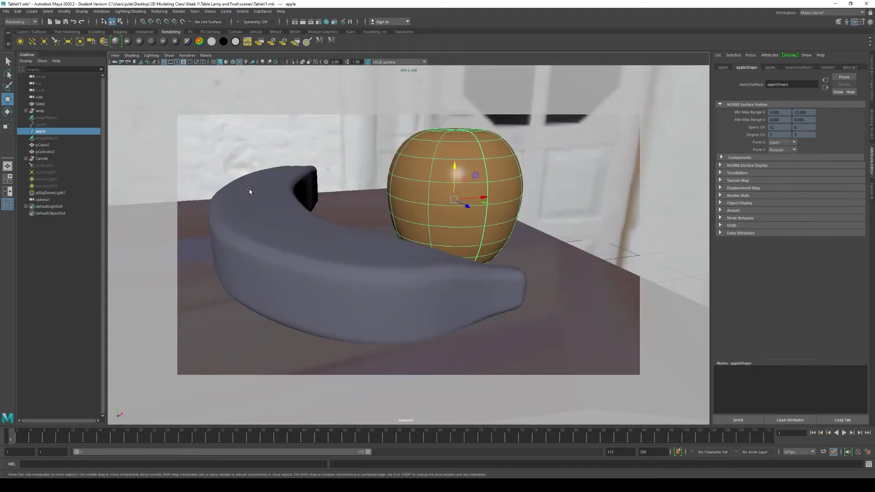
Step: Pull camera1 back over the whole table, orbit around it, and move in on the apple and banana from another angle
scroll(328, 216, down, 10)
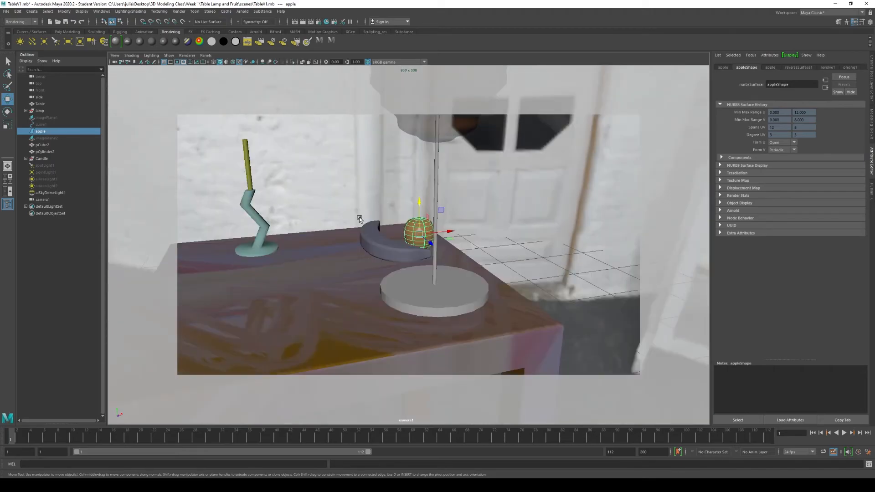
alt+drag(402, 242, 395, 303)
scroll(395, 302, up, 5)
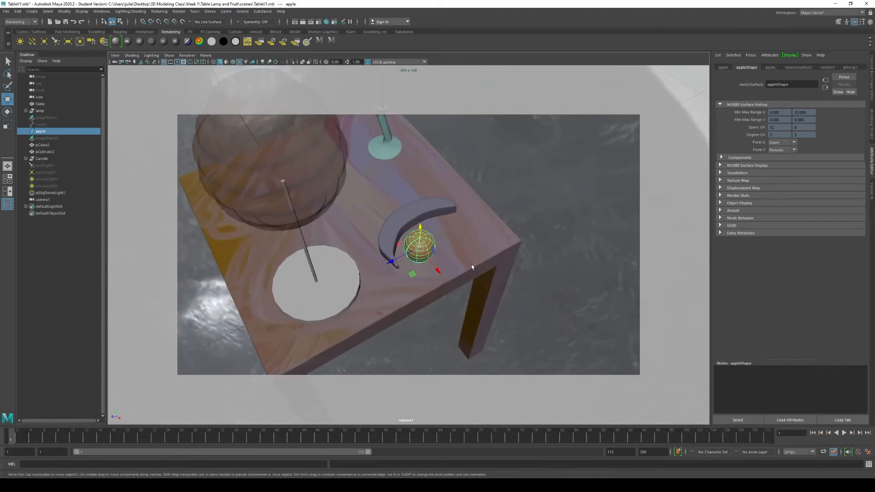
alt+drag(474, 267, 413, 270)
scroll(487, 349, up, 5)
alt+drag(486, 350, 398, 321)
alt+right_drag(398, 322, 480, 365)
alt+middle_drag(453, 312, 429, 283)
mouse_move(430, 283)
alt+right_down()
mouse_move(451, 299)
mouse_move(433, 275)
alt+right_up()
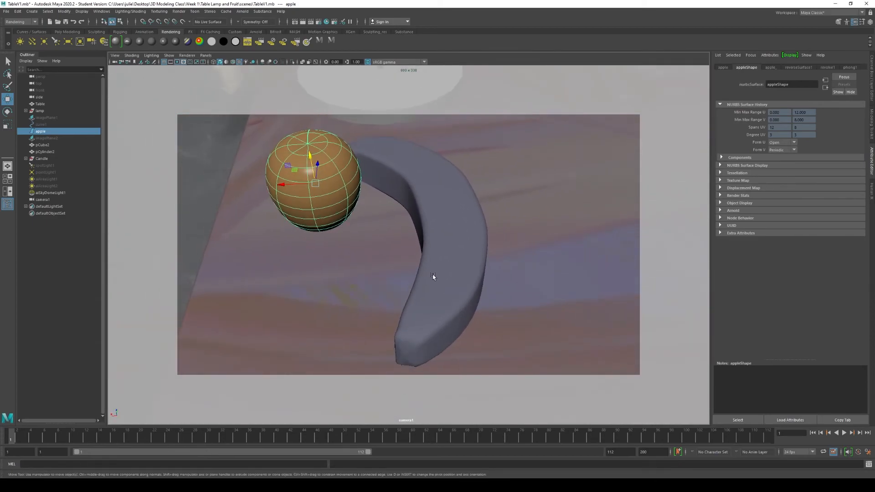
Step: Restore camera1's framing of the apple and banana from the bookmark cameraView1
click(120, 57)
mouse_move(182, 177)
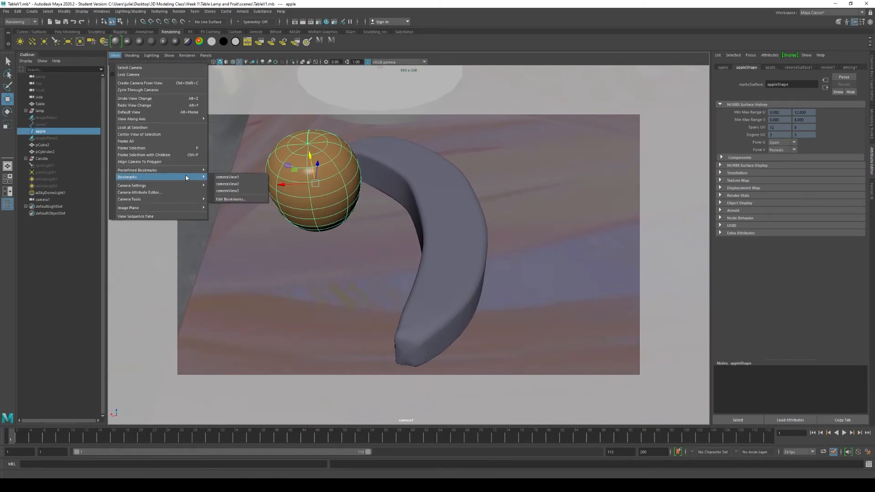
click(241, 178)
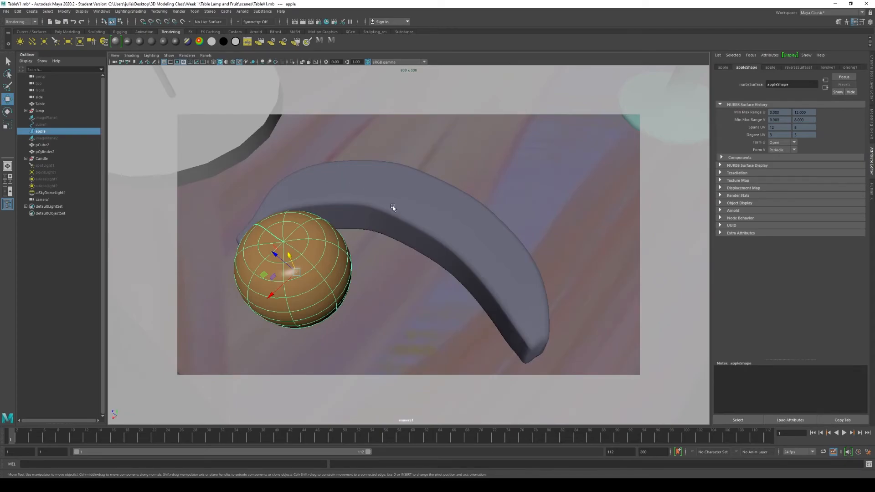
Step: Select camera1 and lock its Translate, Rotate and Scale attributes
click(42, 200)
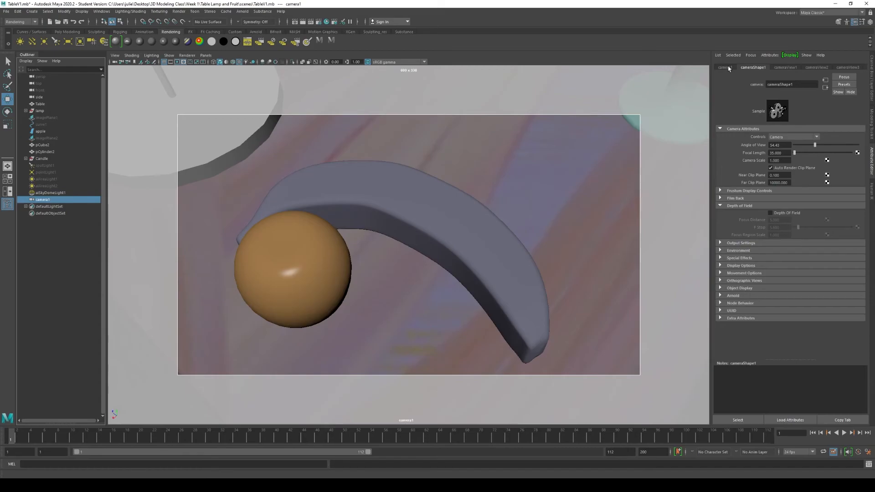
click(784, 68)
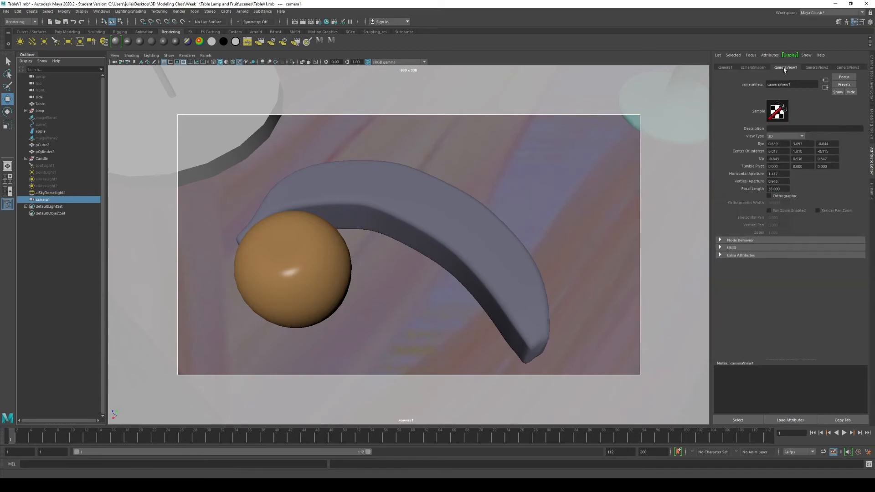
click(726, 68)
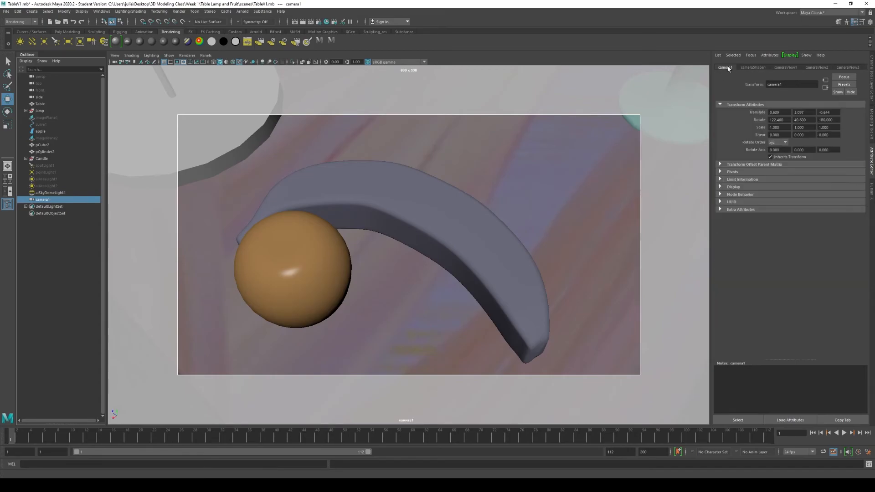
right_click(758, 113)
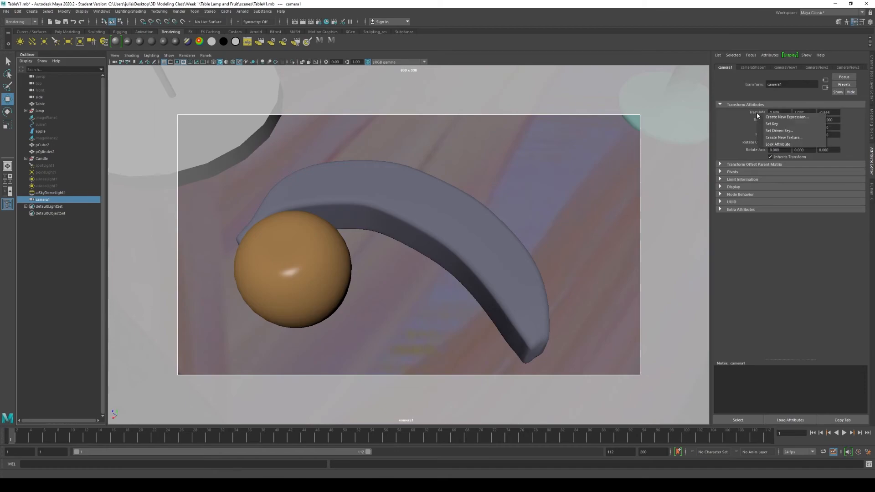
click(778, 144)
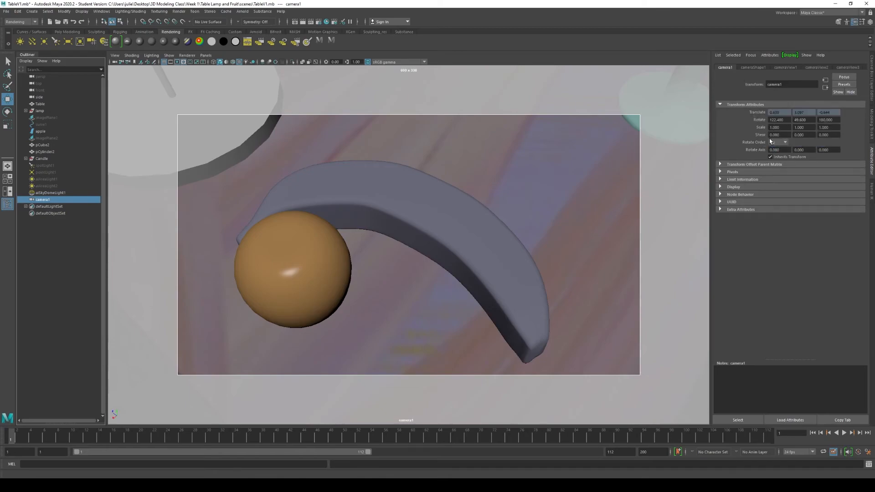
right_click(763, 122)
click(776, 152)
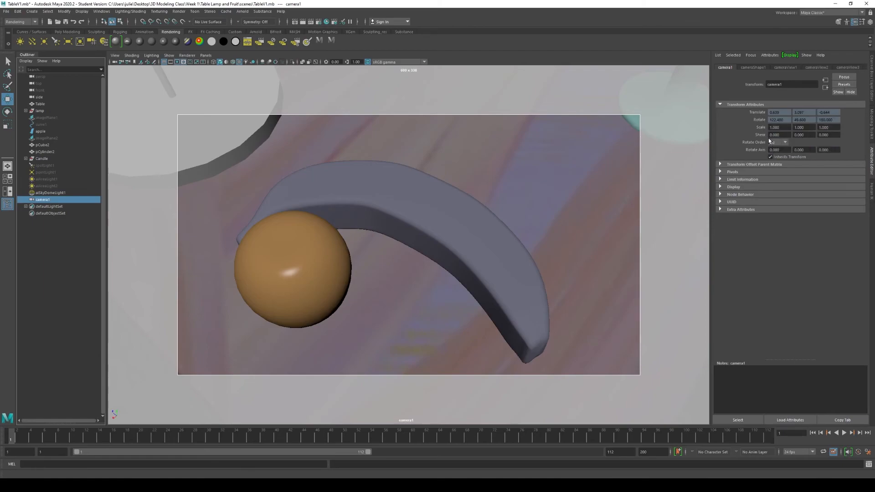
right_click(764, 127)
click(786, 159)
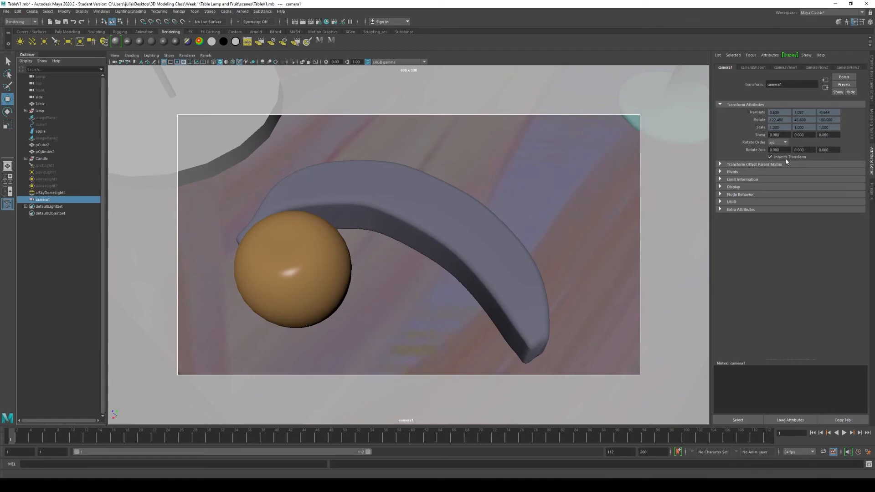
right_click(757, 115)
right_click(757, 144)
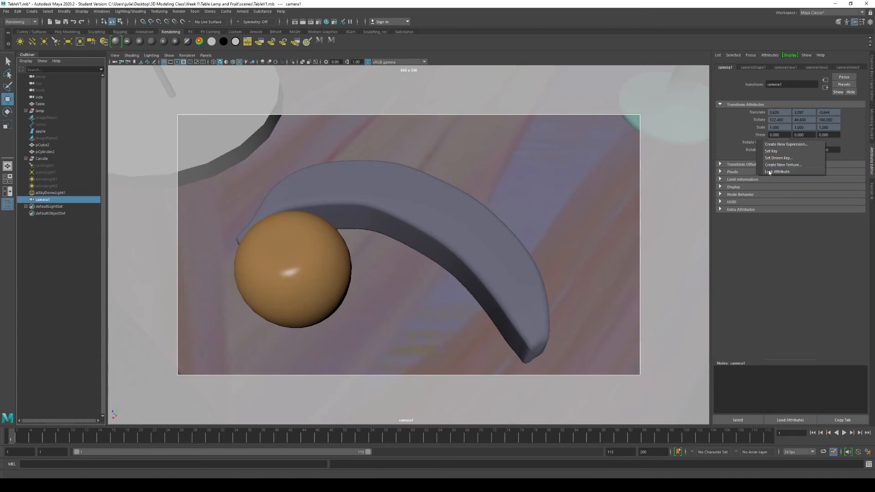
click(761, 113)
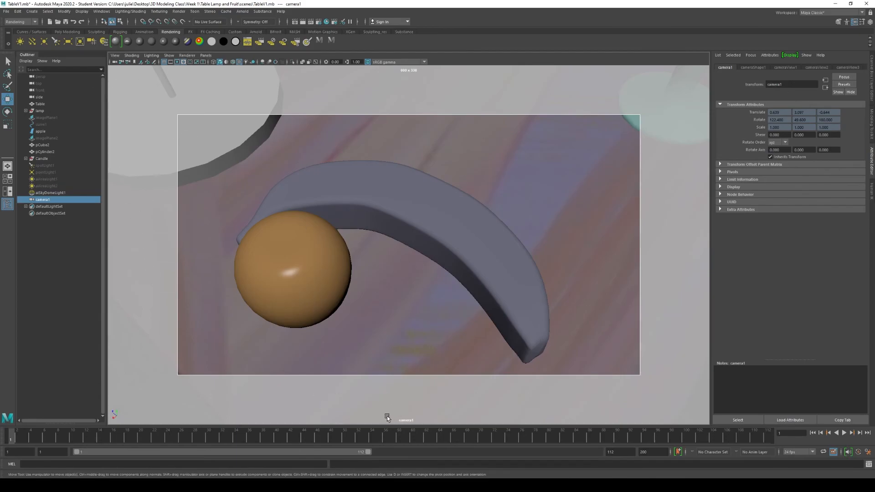
Step: Switch the viewport to the persp view and look at the table and camera1 from closer and farther away
click(205, 55)
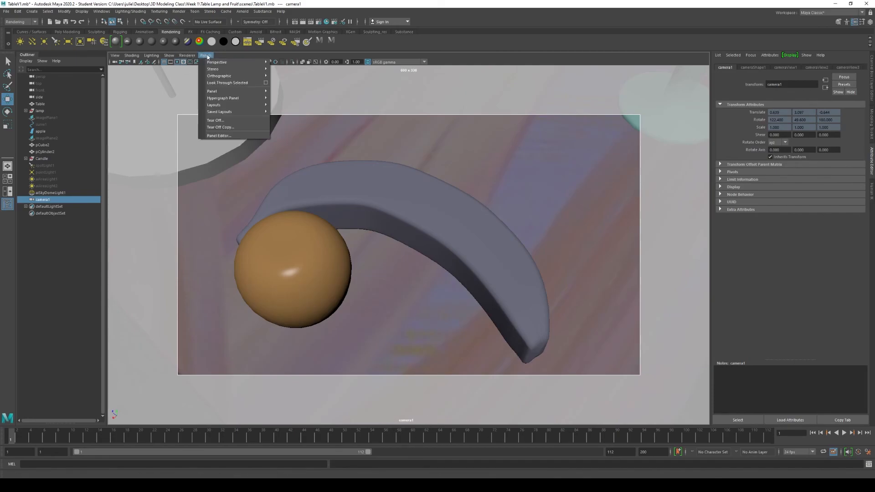
mouse_move(223, 63)
click(294, 70)
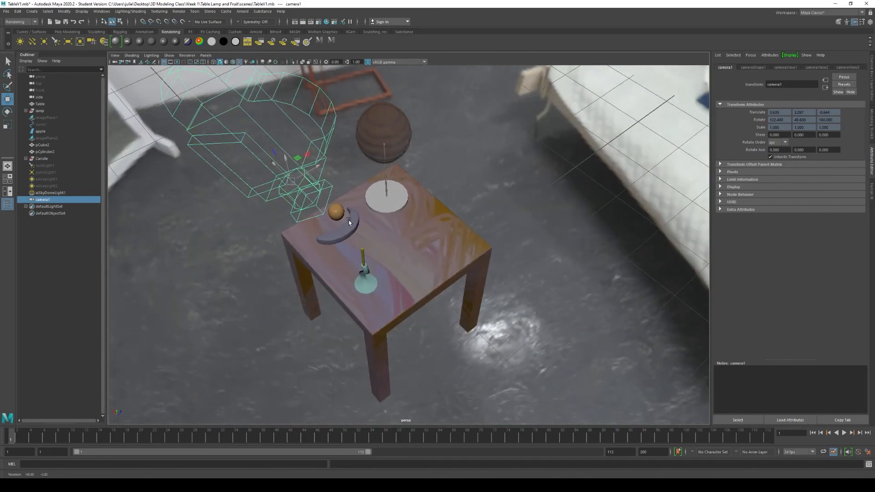
scroll(349, 220, up, 10)
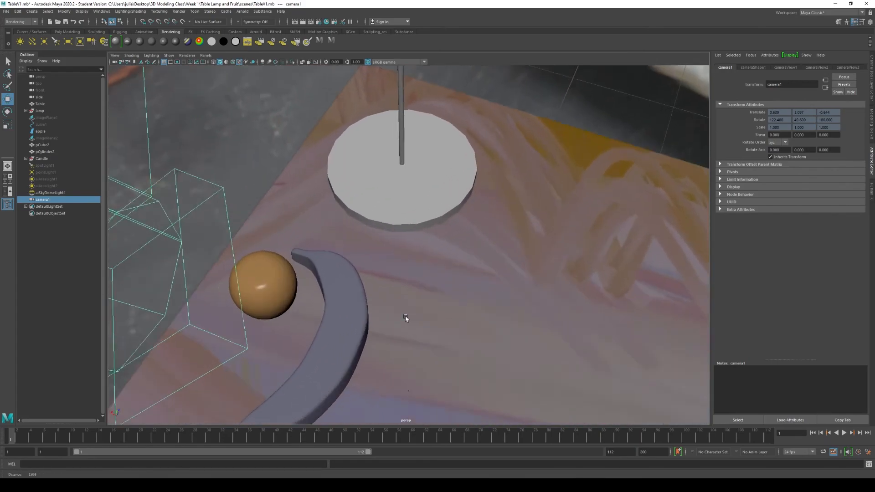
alt+right_drag(392, 316, 217, 223)
alt+drag(609, 360, 504, 344)
alt+right_drag(504, 343, 487, 325)
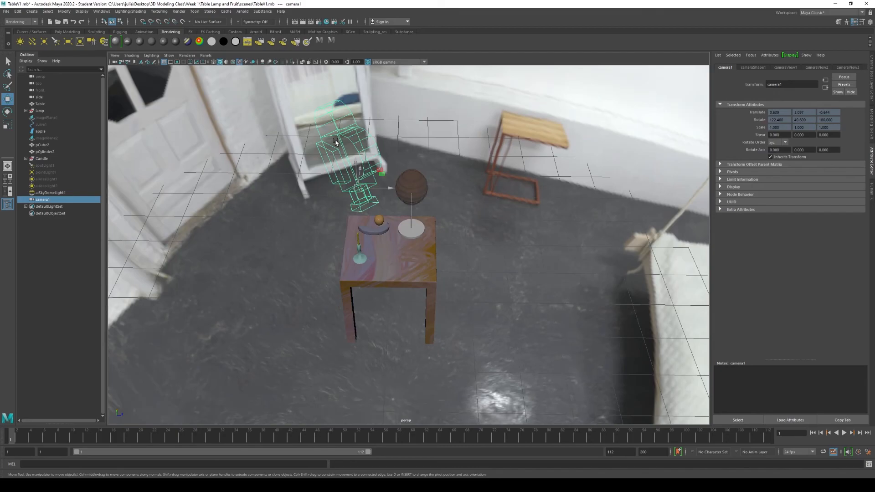
Step: Unlock camera1's Translate, Rotate and Scale attributes
right_click(755, 115)
click(775, 119)
right_click(757, 120)
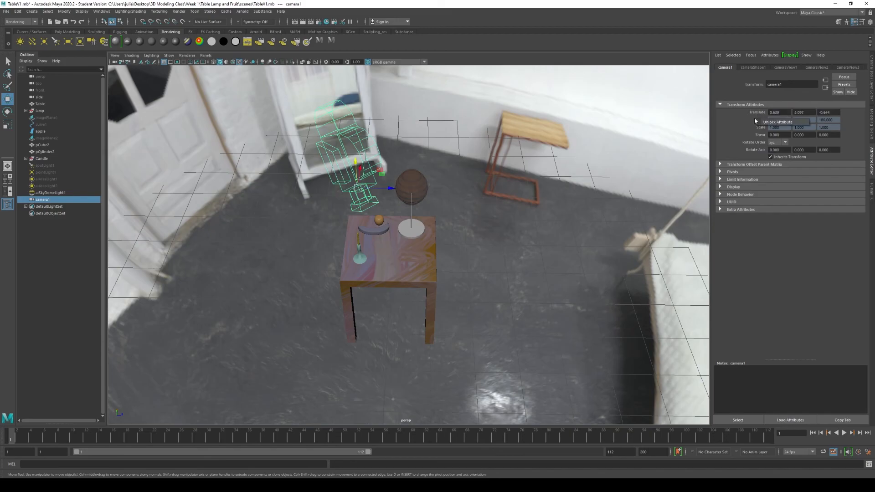
click(770, 124)
right_click(760, 129)
click(774, 133)
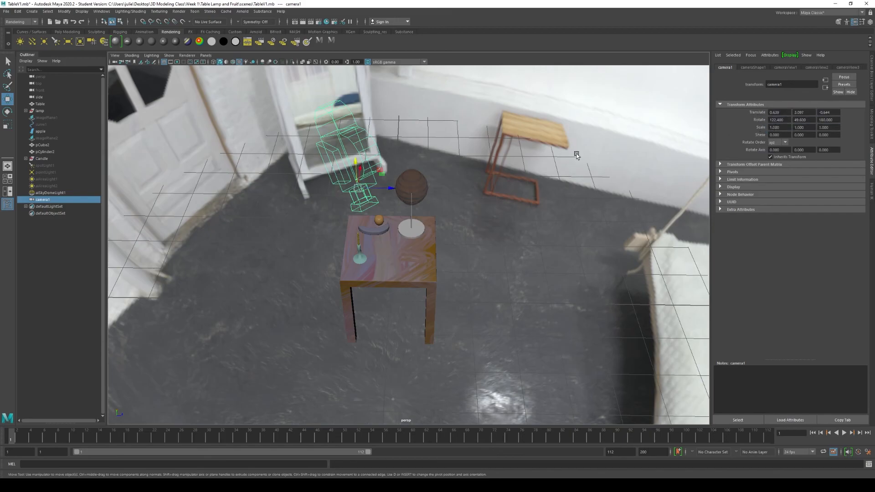
click(355, 161)
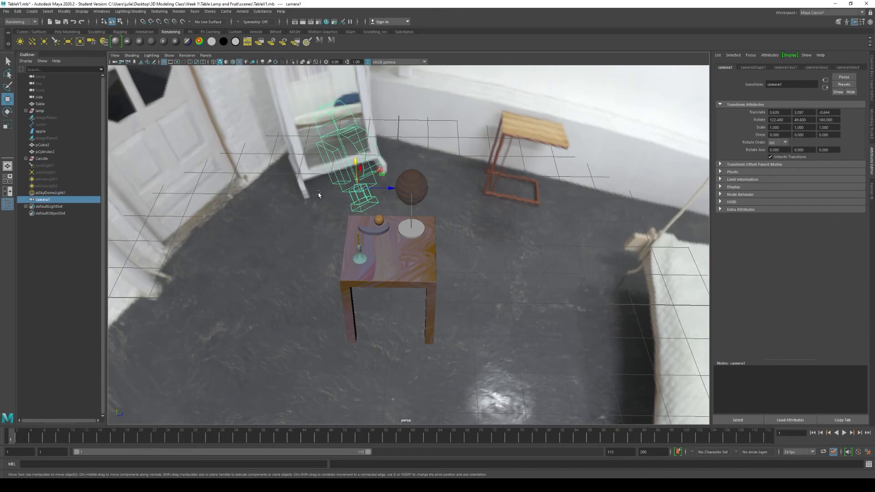